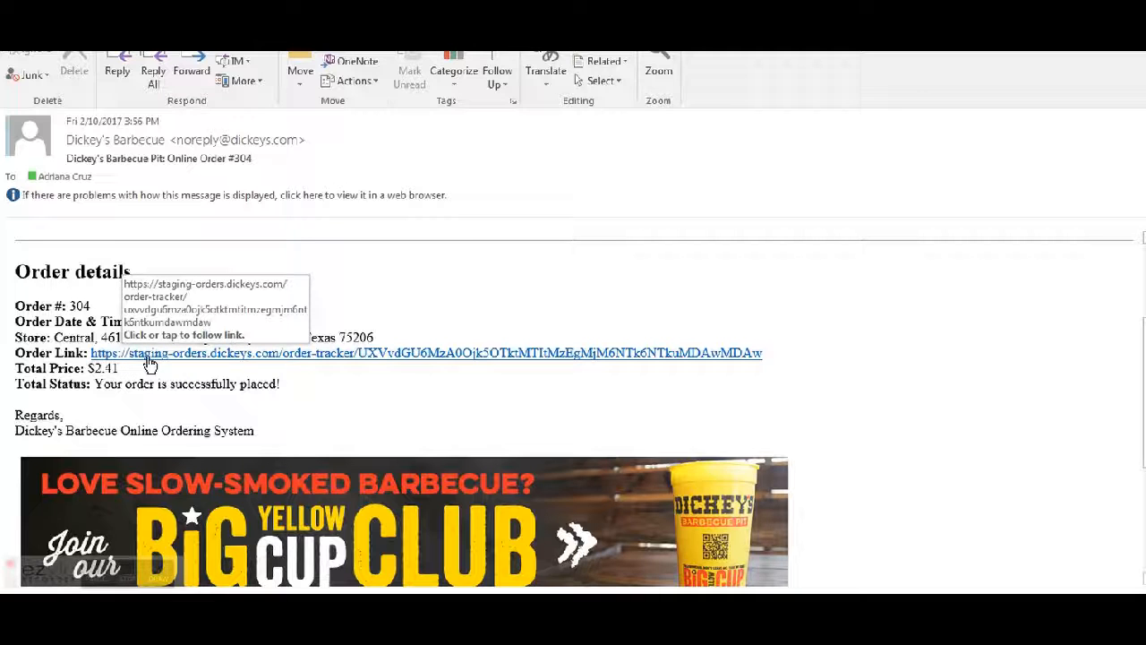
# Open the order tracker link from the confirmation email and log in to the OLO Dashboard with In-store login enabled.
pyautogui.click(149, 357)
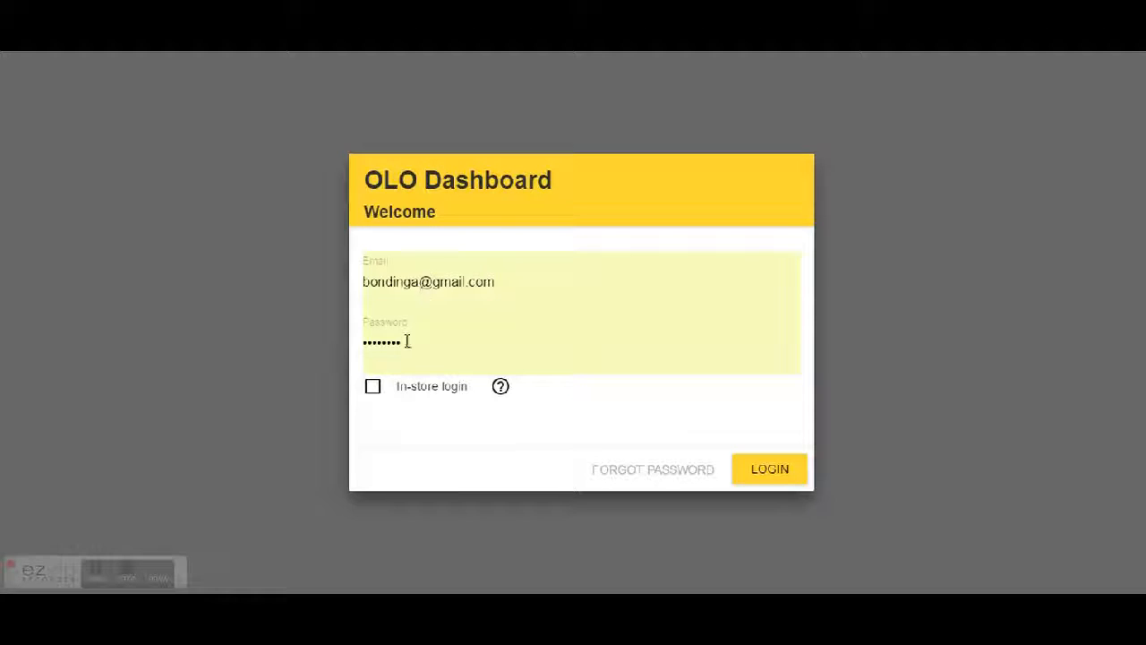
pyautogui.click(371, 391)
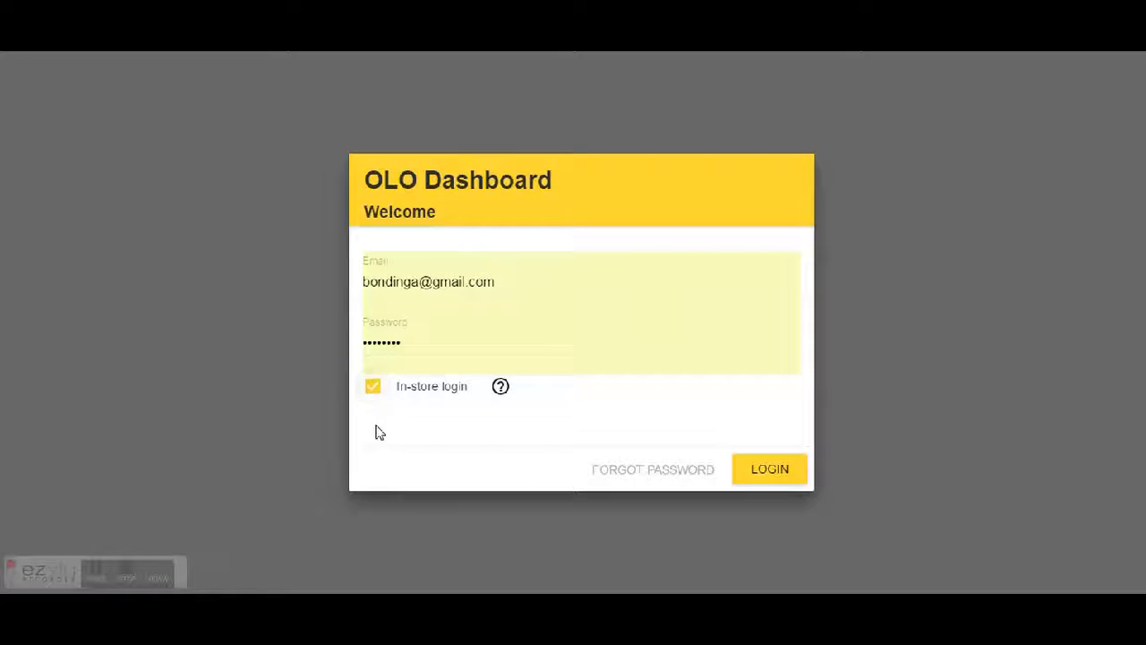
pyautogui.click(373, 391)
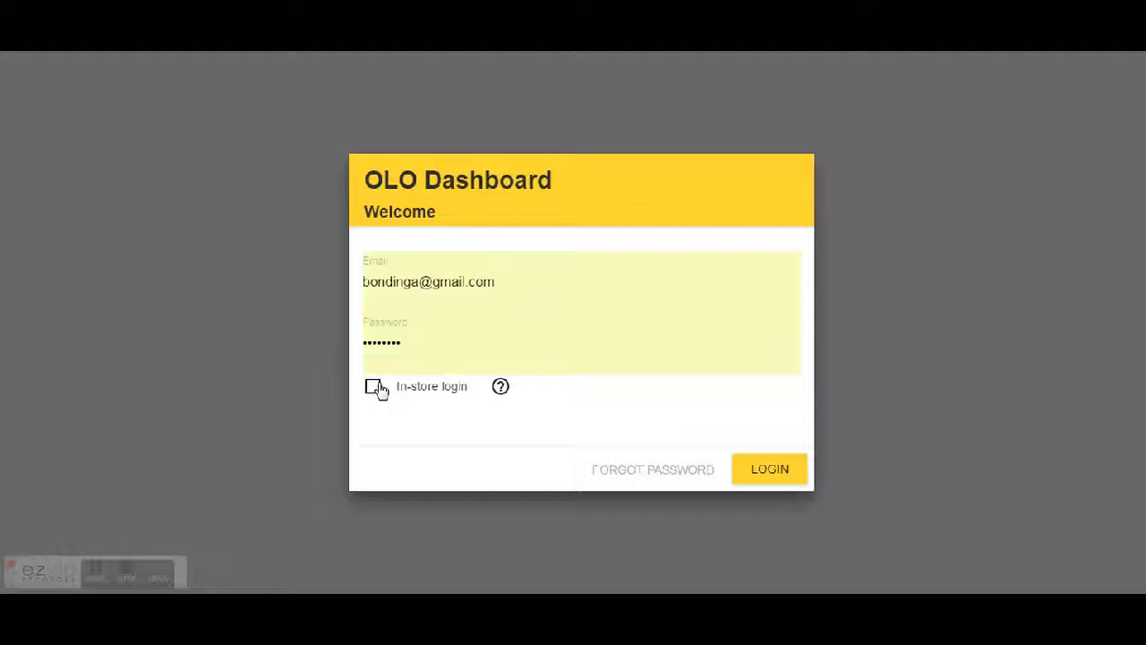
pyautogui.click(374, 387)
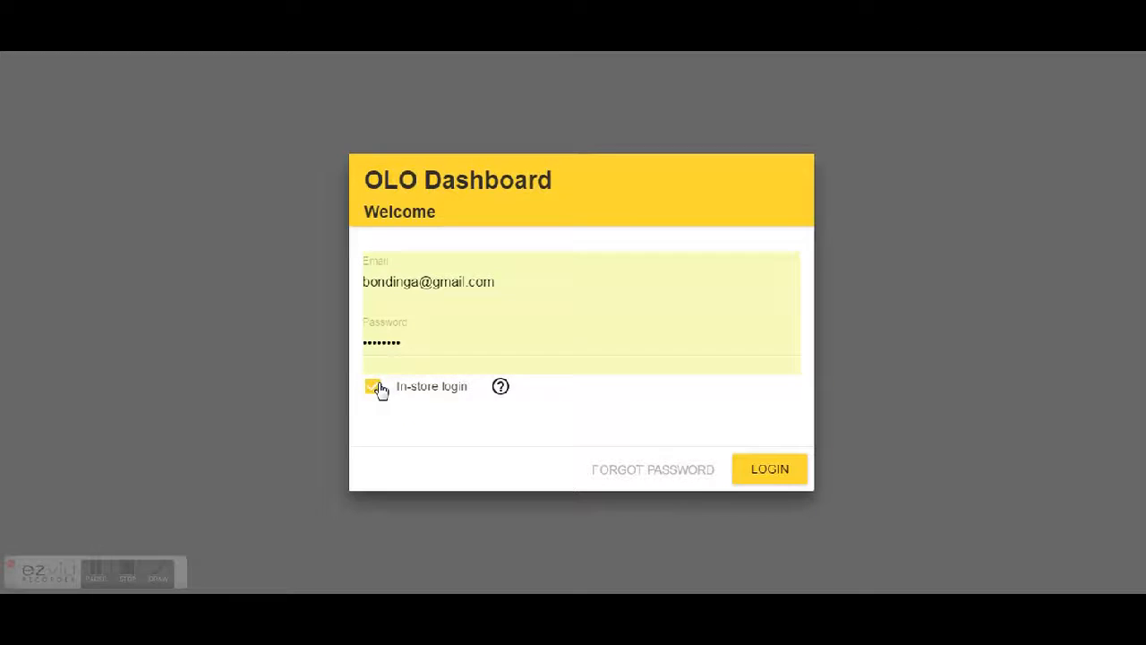
pyautogui.click(775, 477)
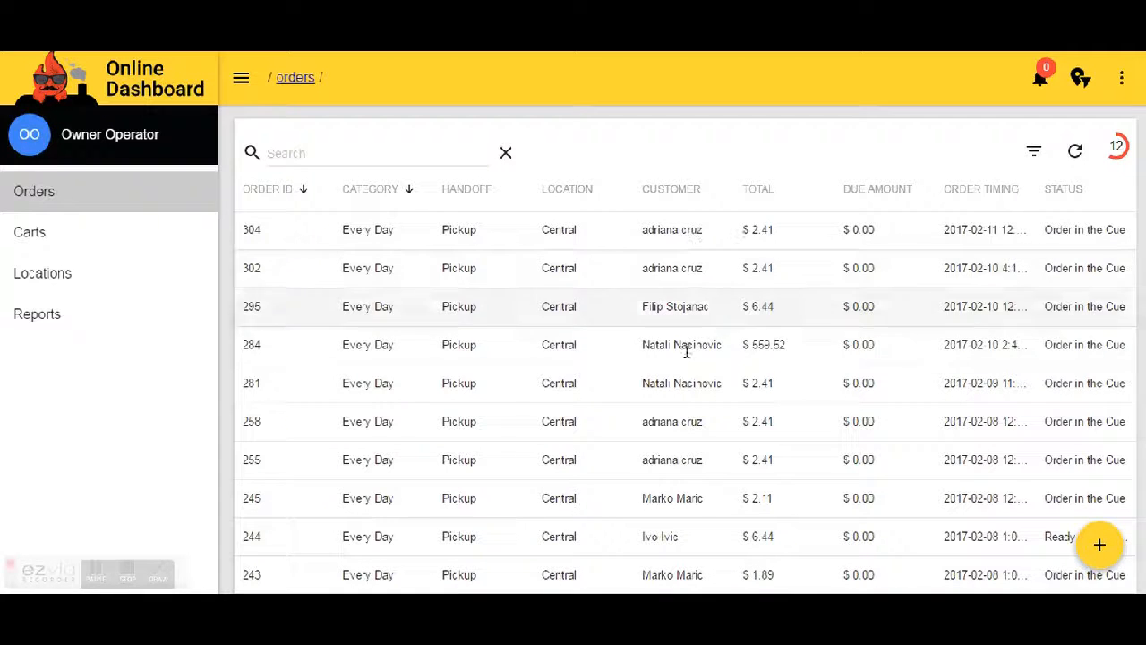
# Open the first order in the list, advance its status to Smokin' to Perfection, and refresh the customer's order tracker page.
pyautogui.click(525, 250)
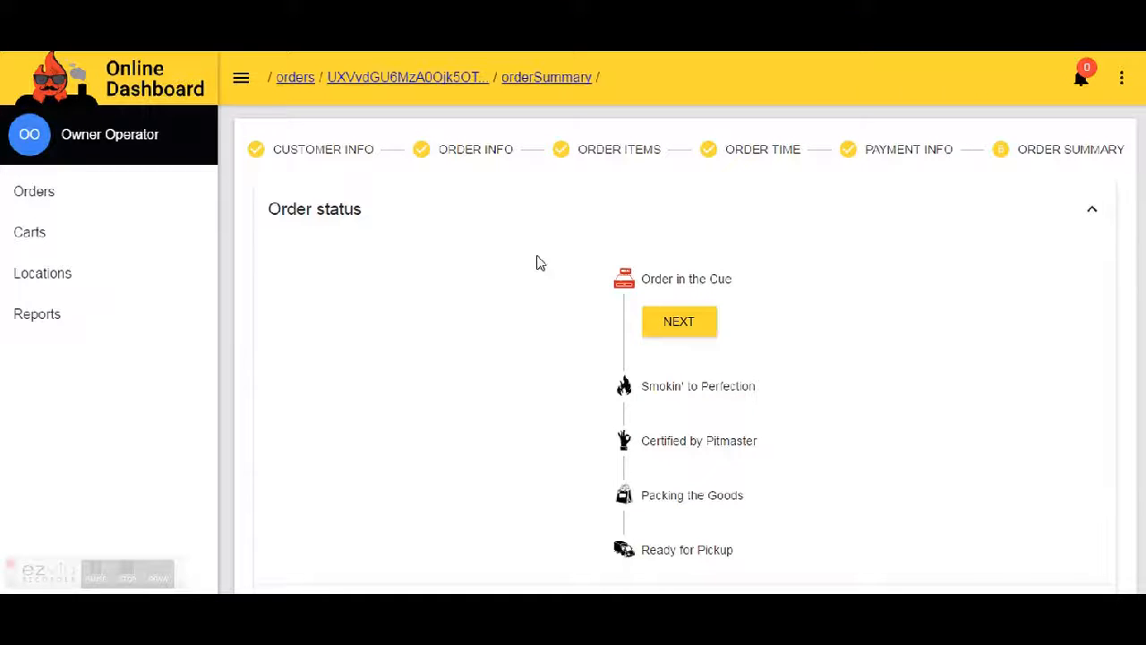
pyautogui.click(681, 323)
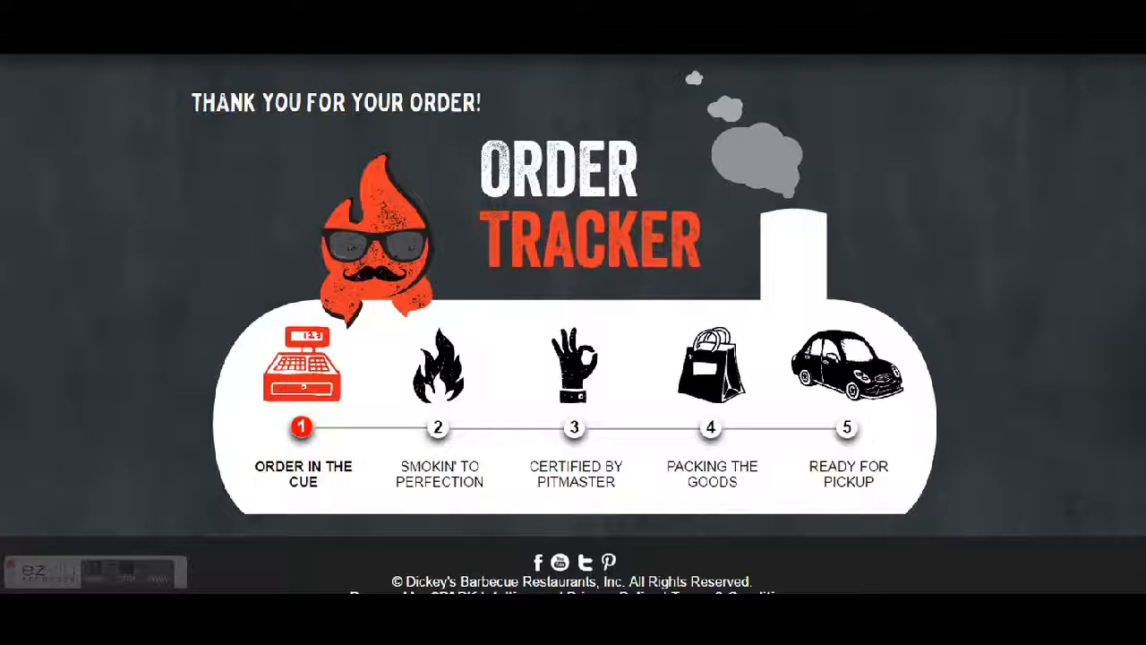
pyautogui.press('F5')
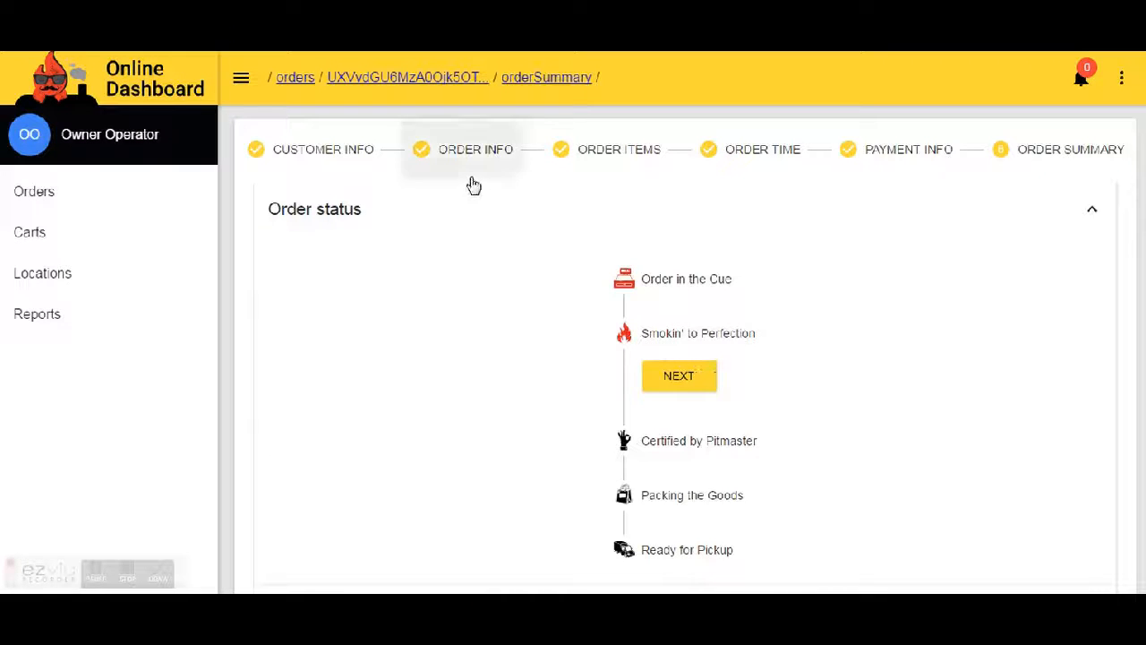
# Advance the order through Certified by Pitmaster and Packing the Goods to Ready for Pickup, and return to the orders list.
pyautogui.click(677, 378)
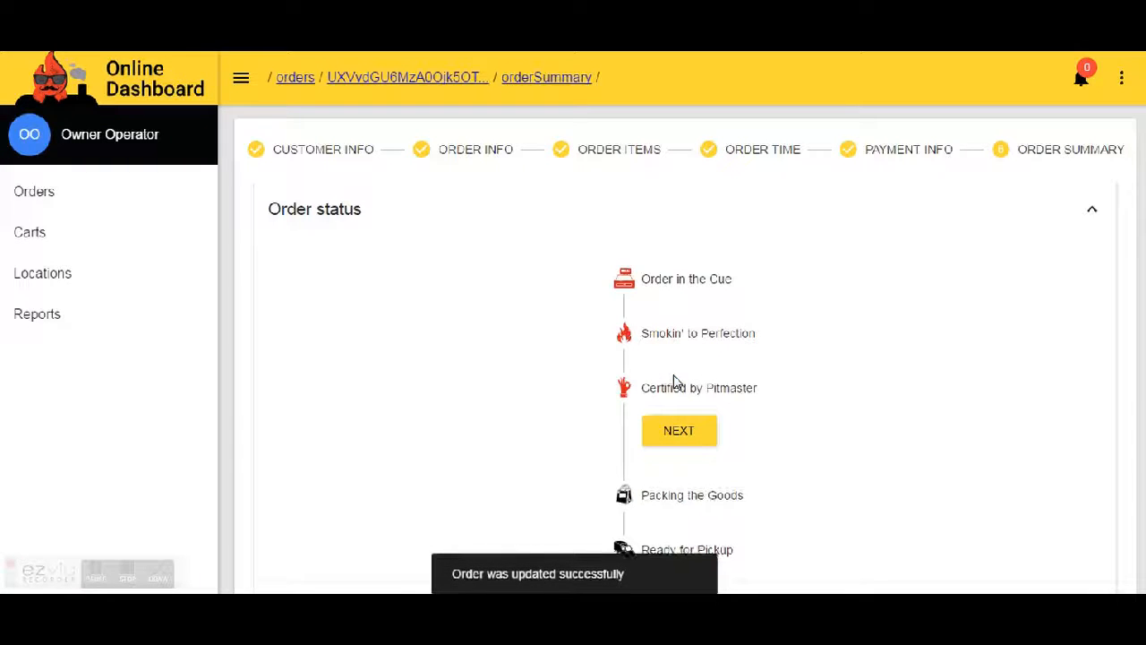
pyautogui.click(684, 432)
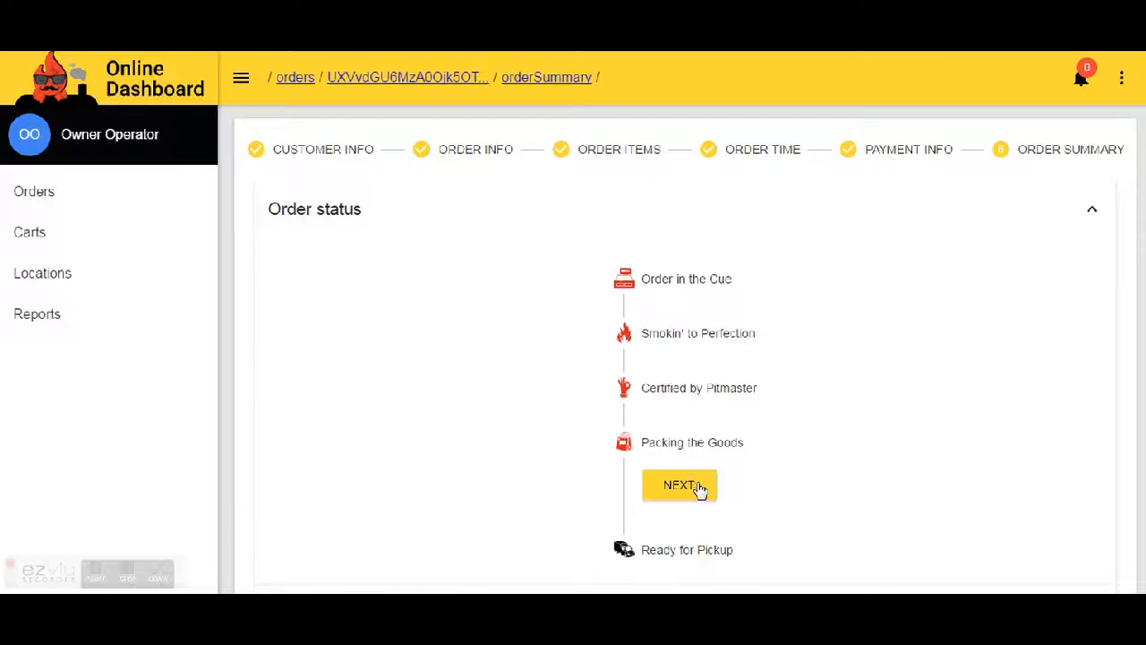
pyautogui.click(699, 485)
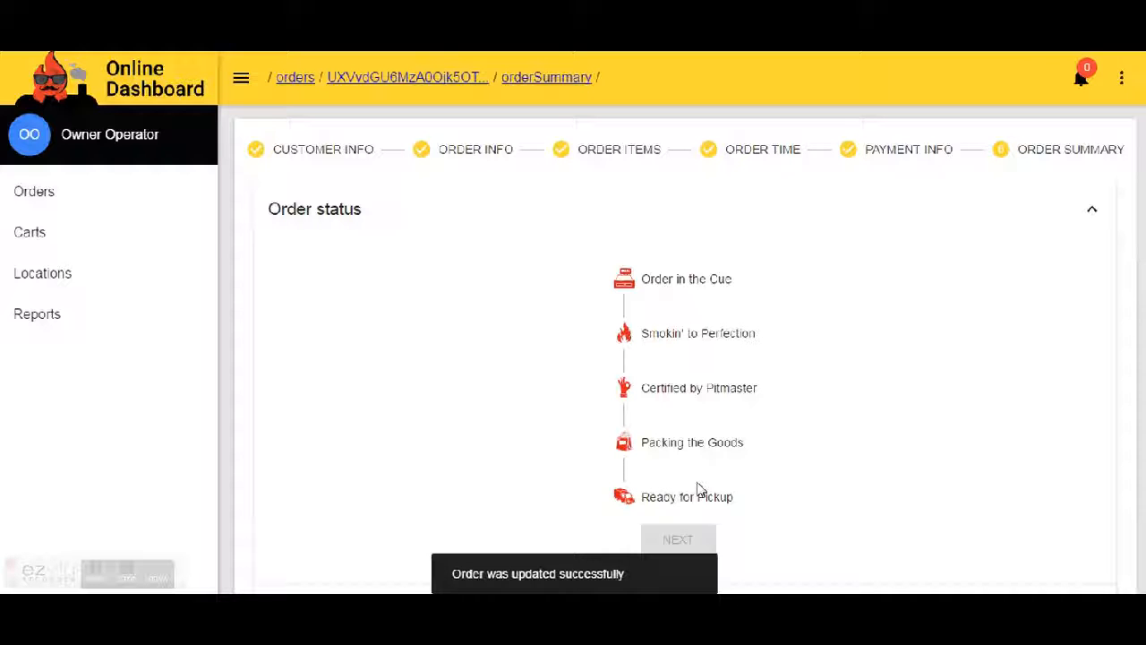
pyautogui.click(123, 205)
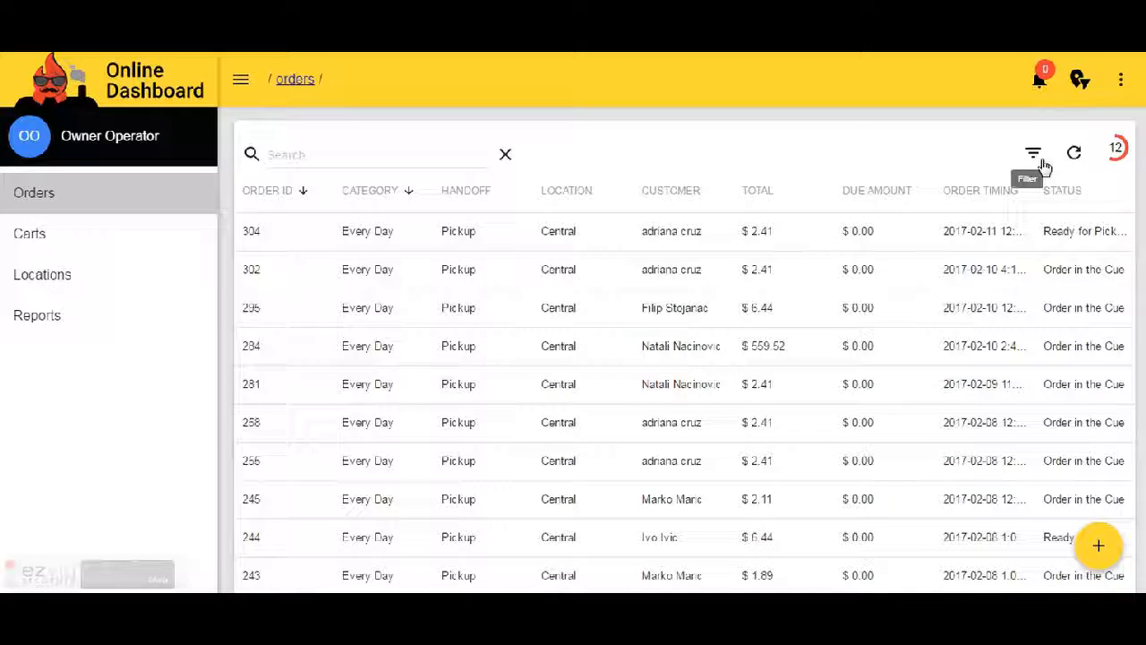
# Filter the orders list with the condition Last name is the customer's last name, and close the filter dialog.
pyautogui.click(1039, 160)
pyautogui.click(197, 338)
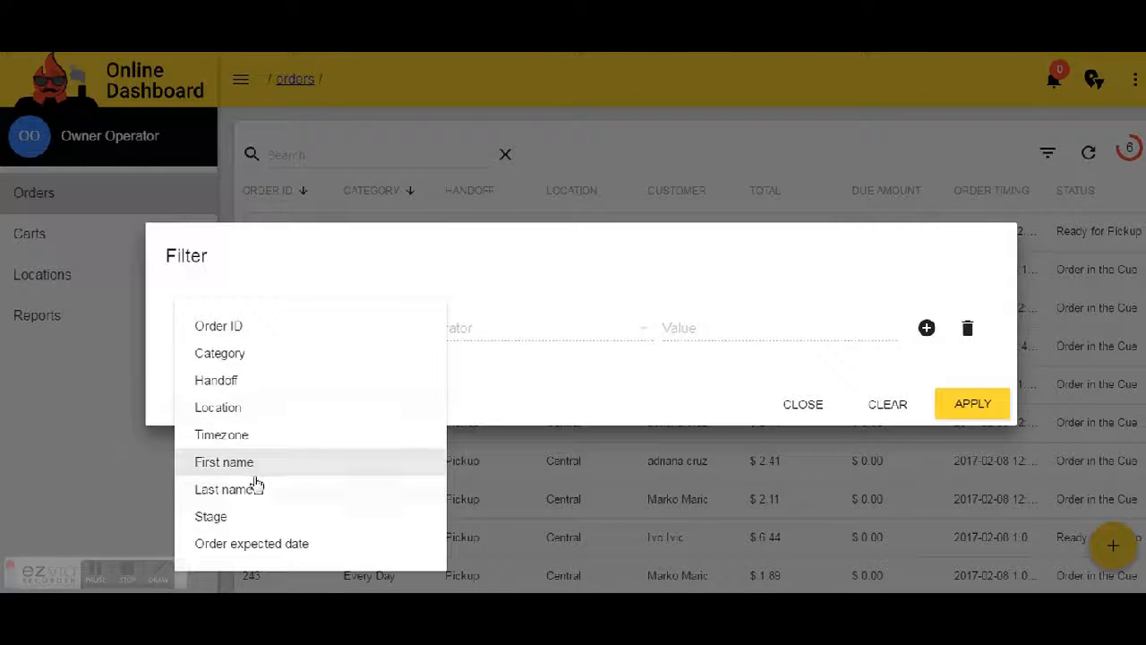
pyautogui.click(256, 499)
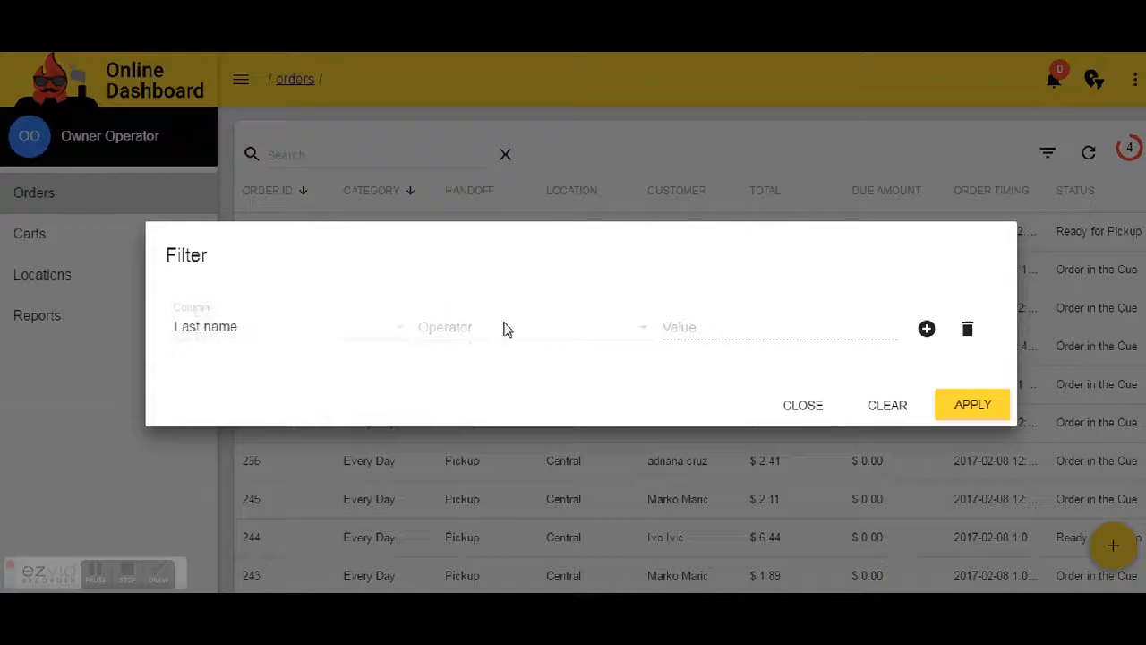
pyautogui.click(489, 337)
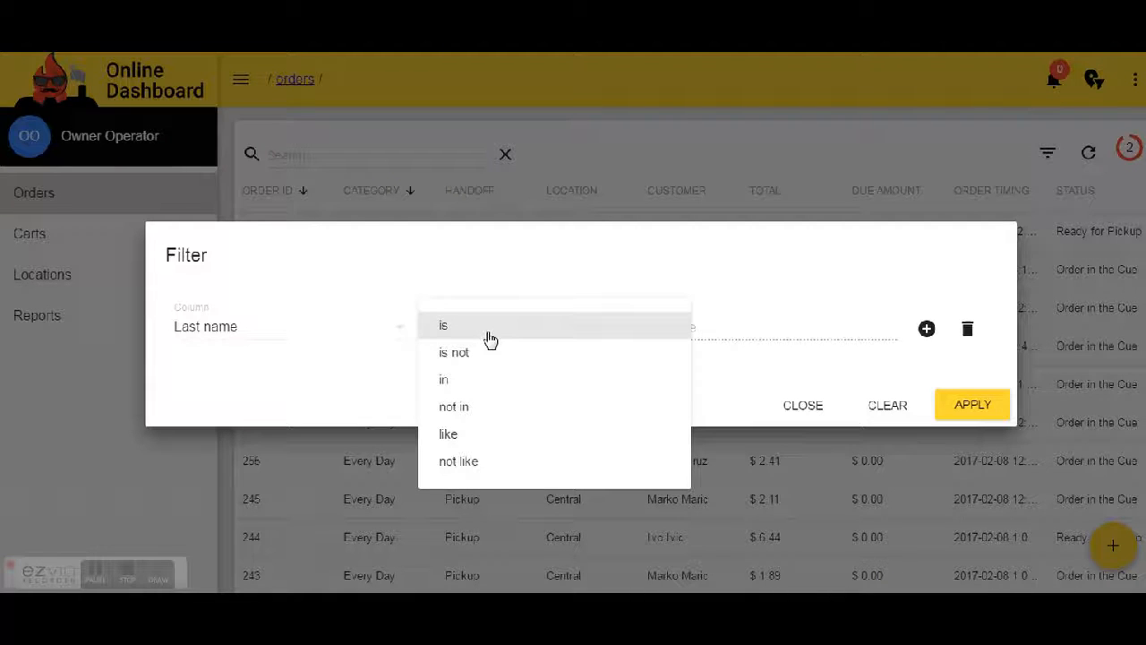
pyautogui.click(491, 336)
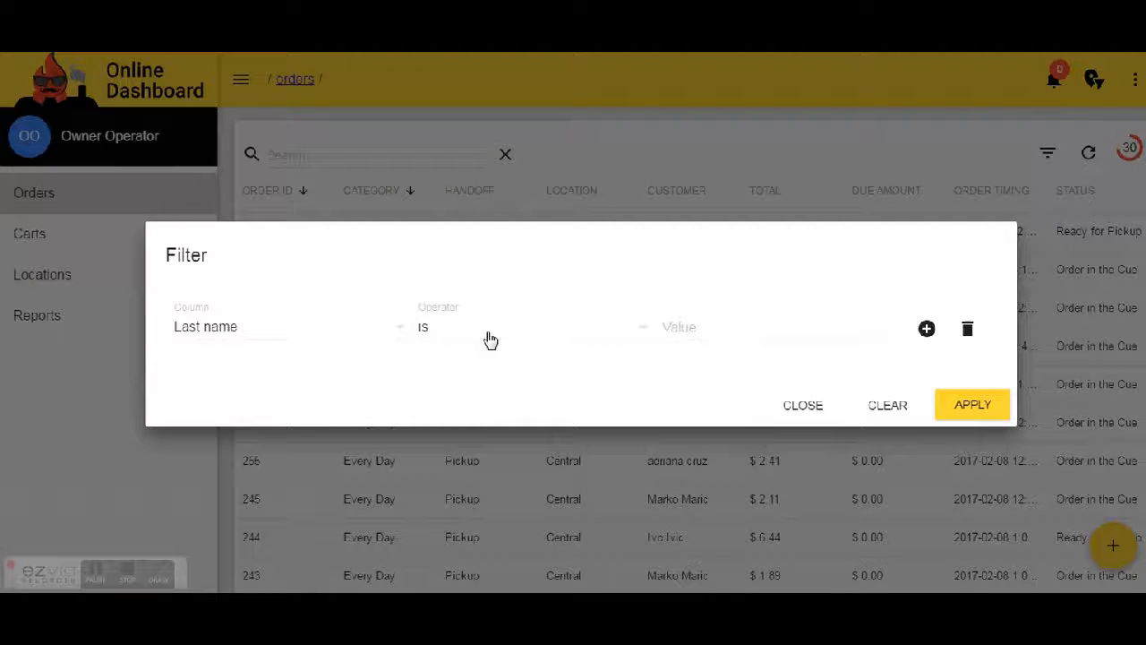
pyautogui.click(694, 334)
pyautogui.write('cruz')
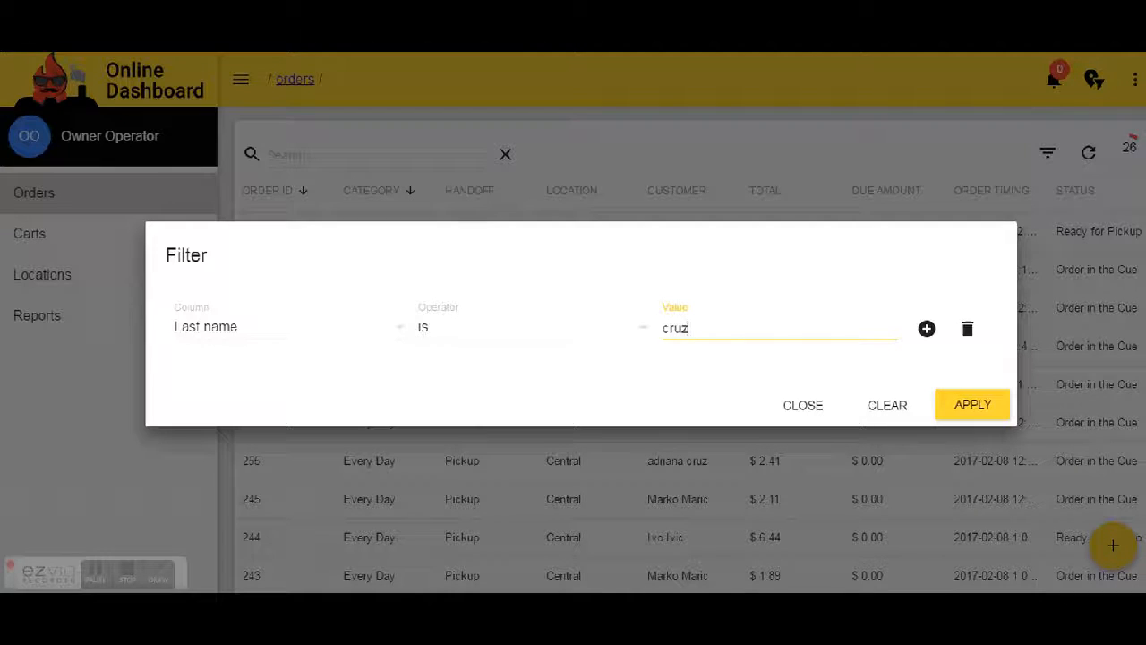
pyautogui.click(975, 417)
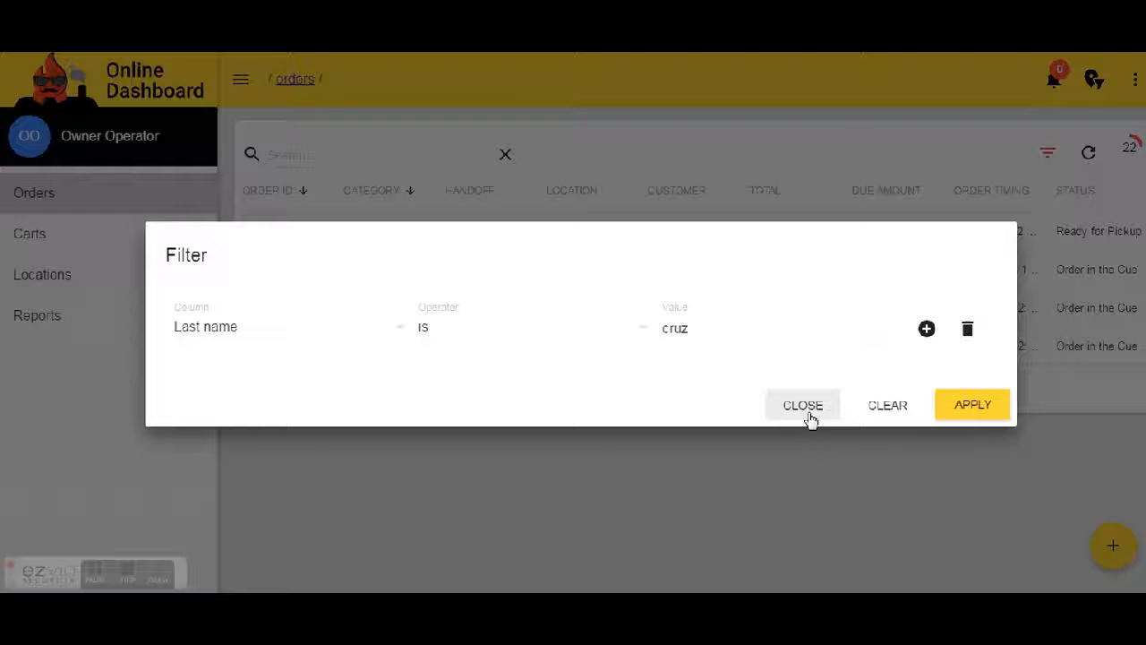
pyautogui.click(804, 406)
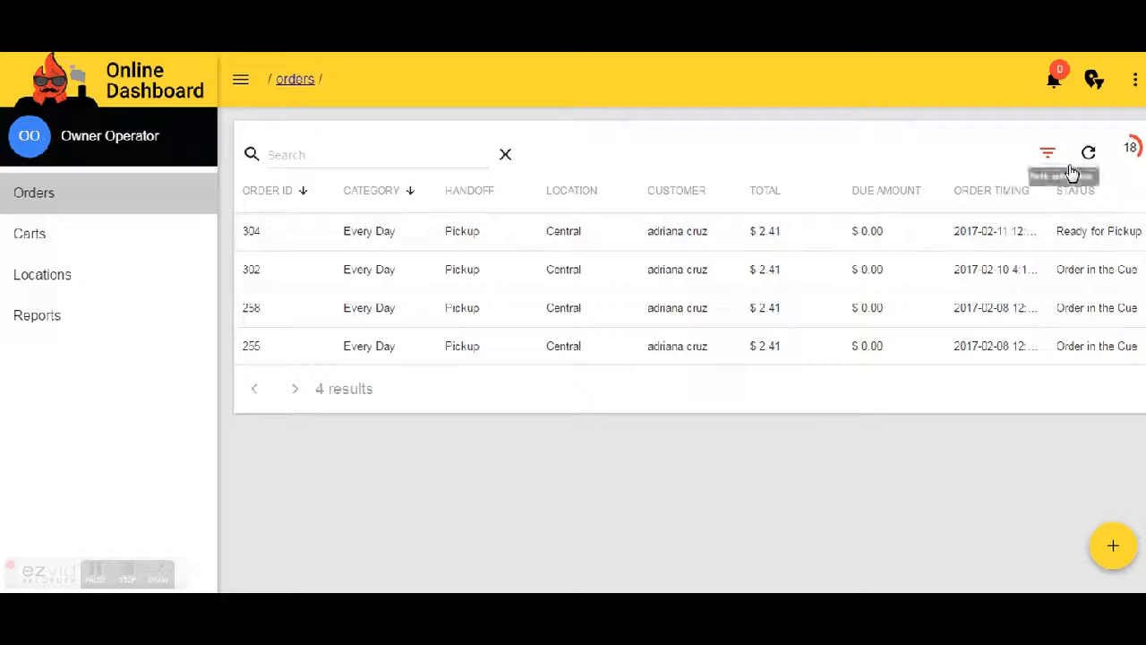
# Add an empty second filter condition, view its column options, and close the filter dialog without applying it.
pyautogui.click(1048, 162)
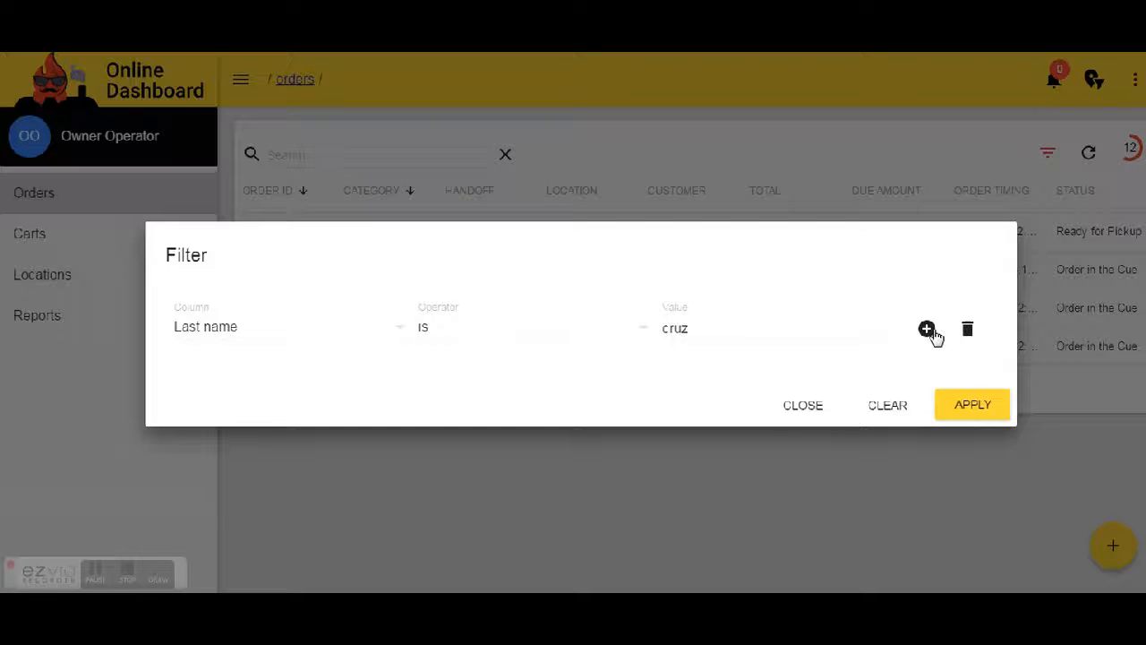
pyautogui.click(927, 330)
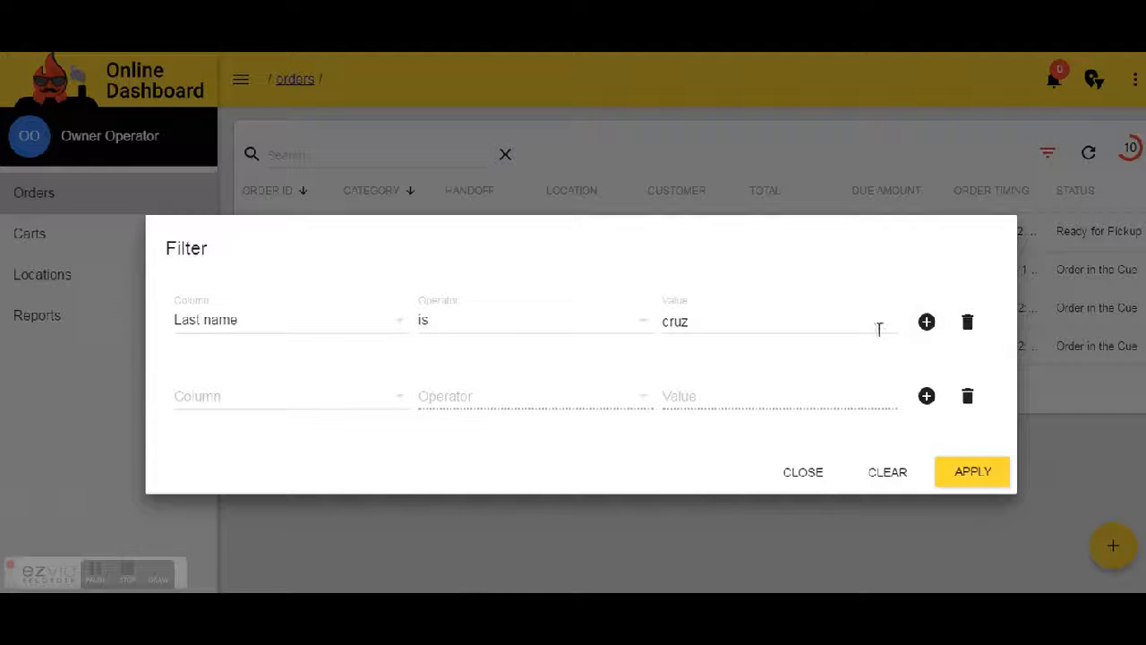
pyautogui.click(315, 411)
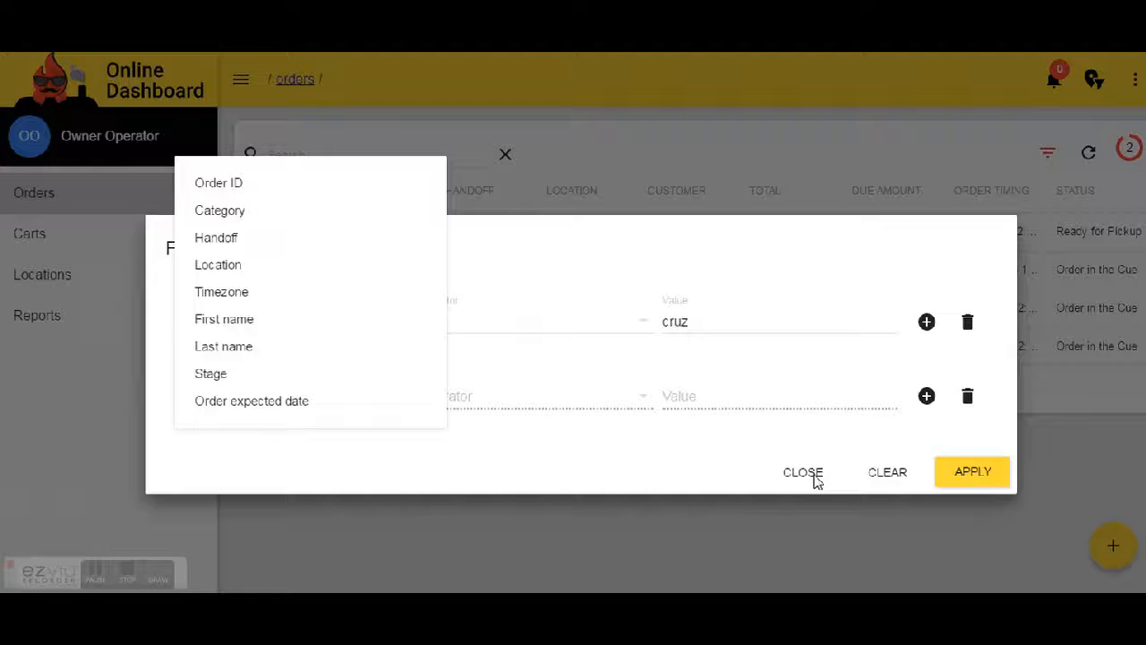
pyautogui.click(816, 482)
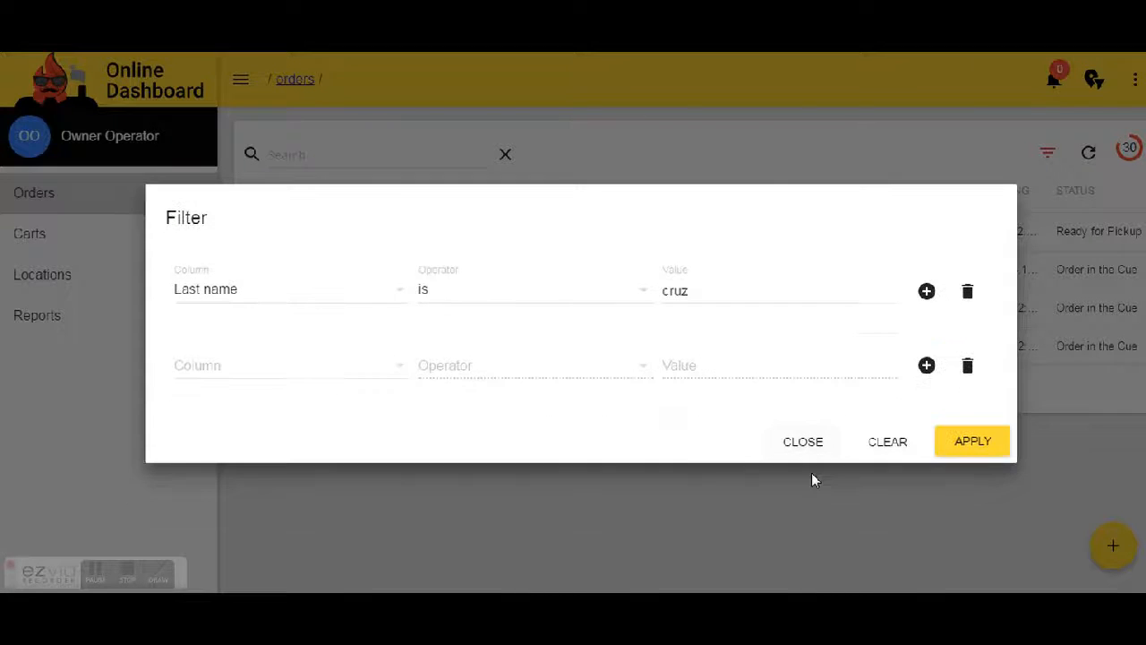
pyautogui.click(801, 446)
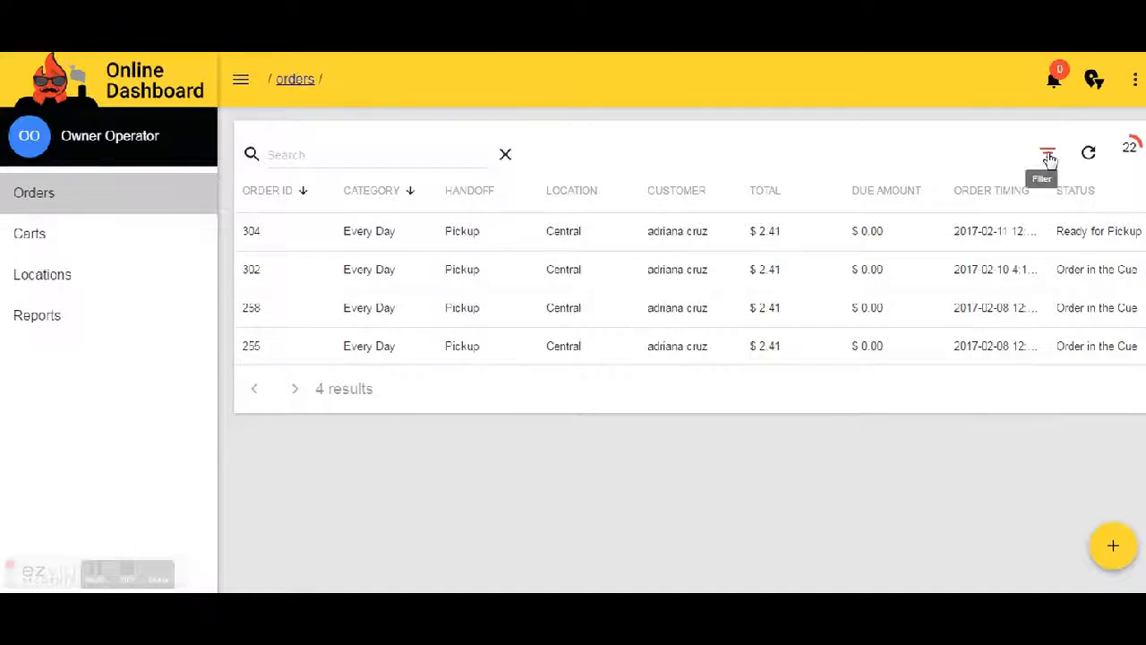
# Clear the last name filter from the orders list and close the filter dialog.
pyautogui.click(1048, 154)
pyautogui.click(909, 418)
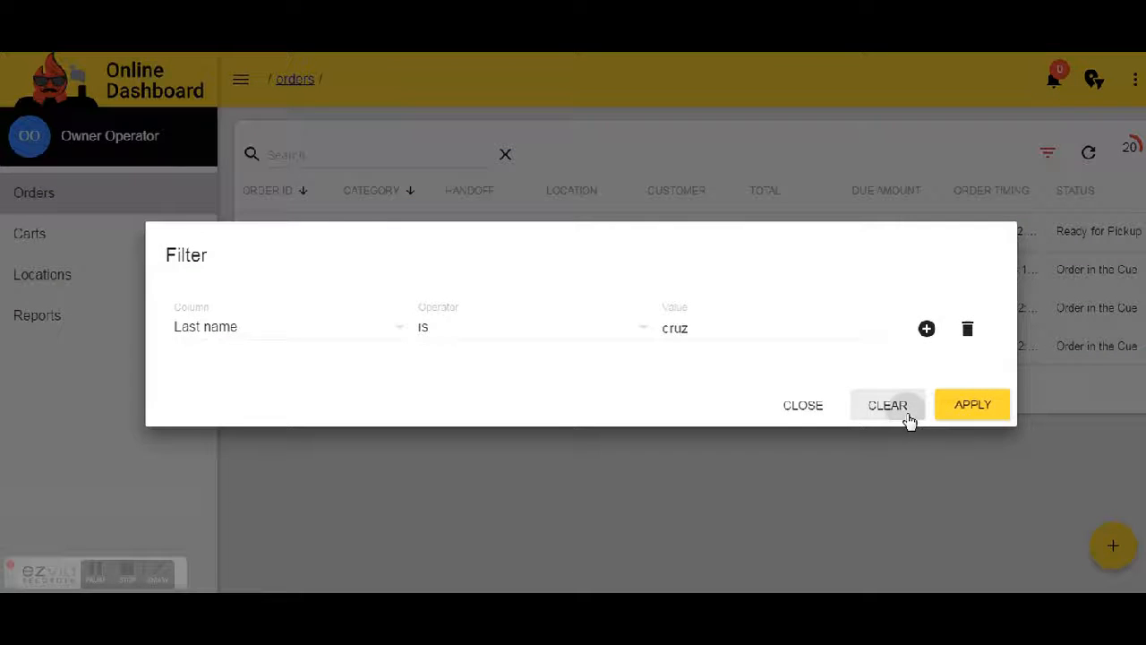
pyautogui.click(801, 404)
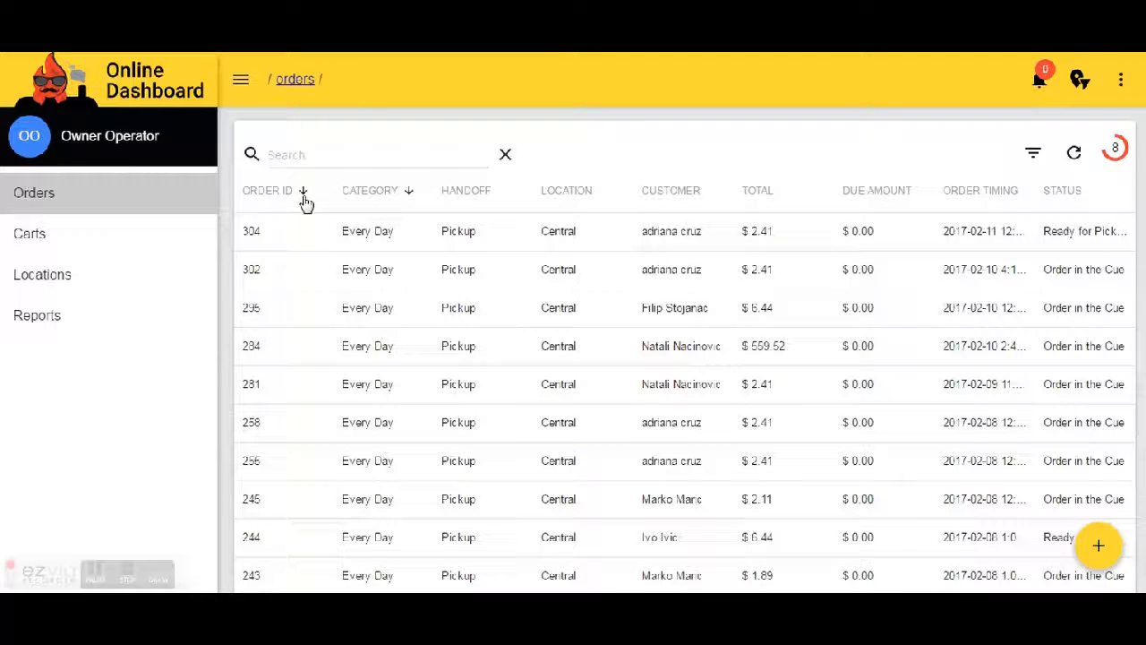
# Try sorting the orders by order ID and by ascending handoff, finishing with order timing in descending order.
pyautogui.click(305, 203)
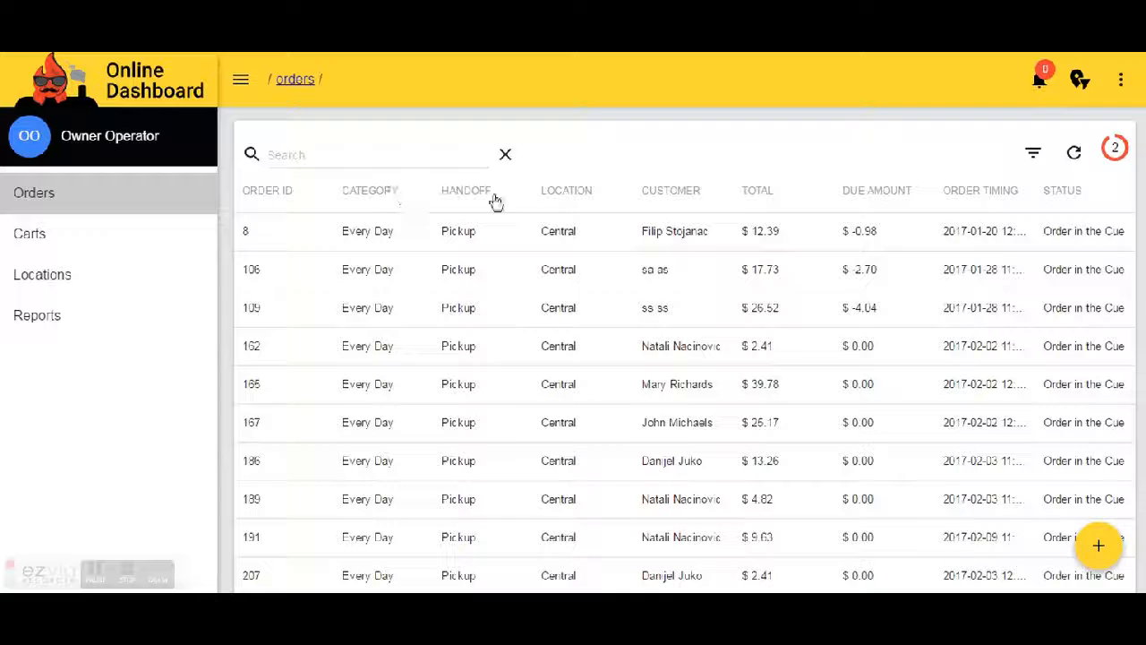
pyautogui.click(499, 199)
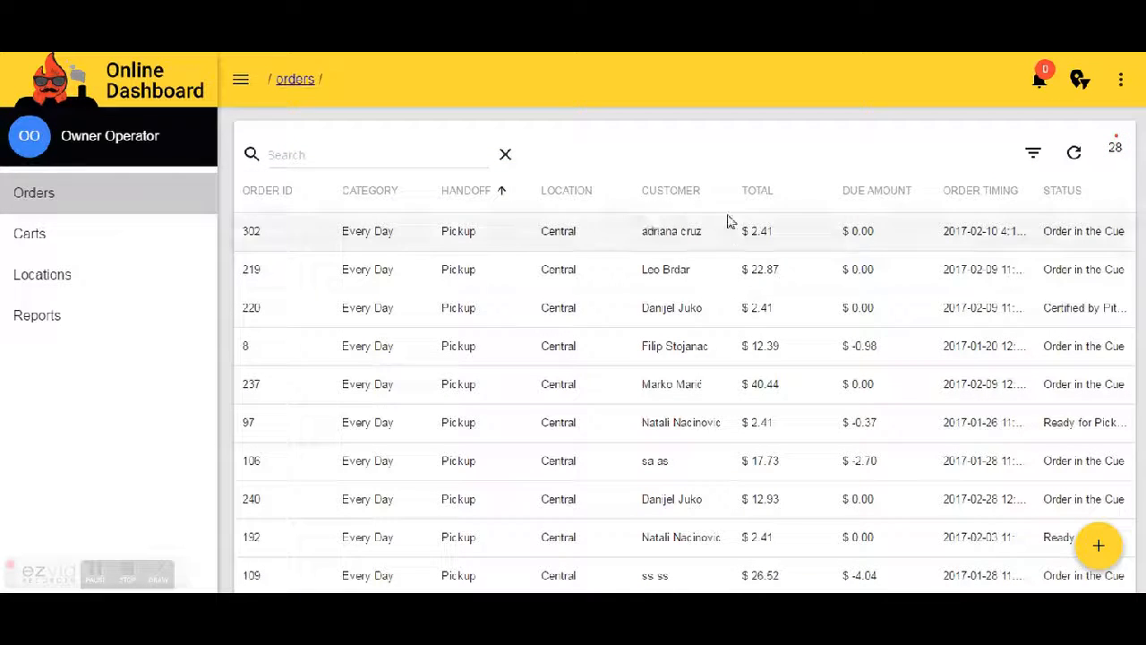
pyautogui.click(1030, 195)
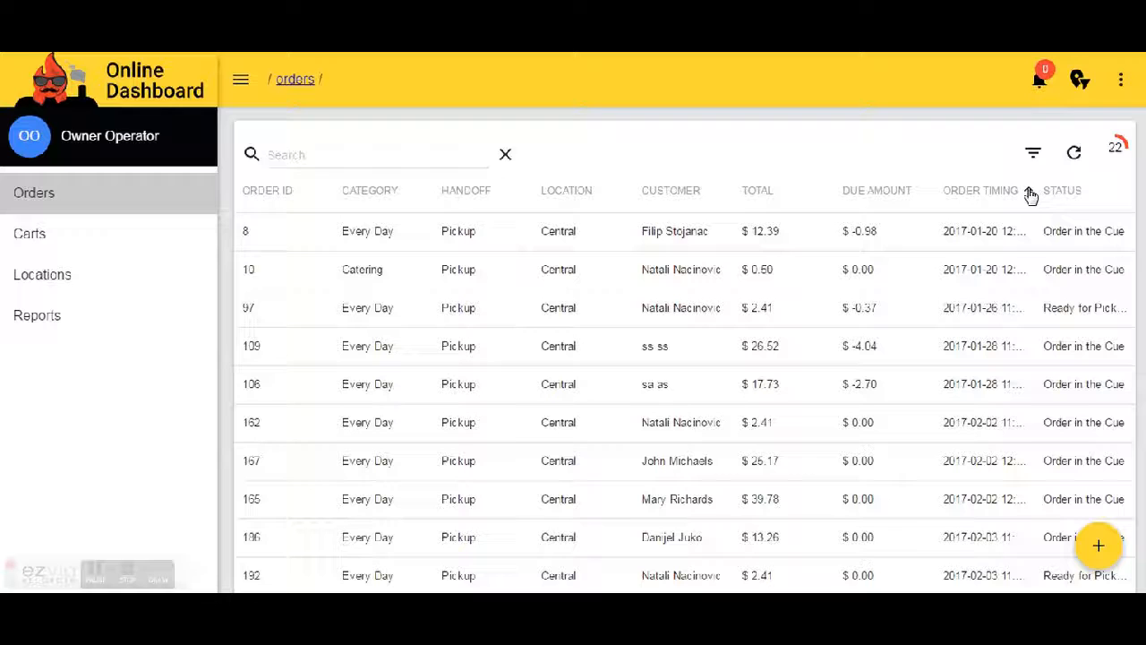
pyautogui.click(1030, 195)
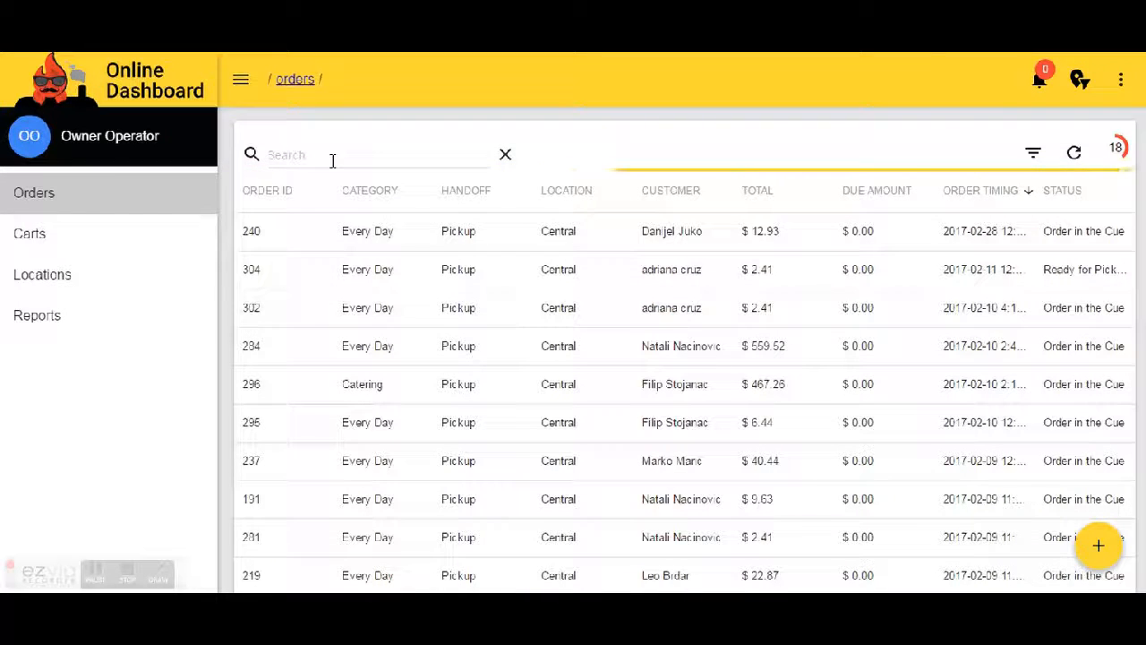
pyautogui.click(331, 158)
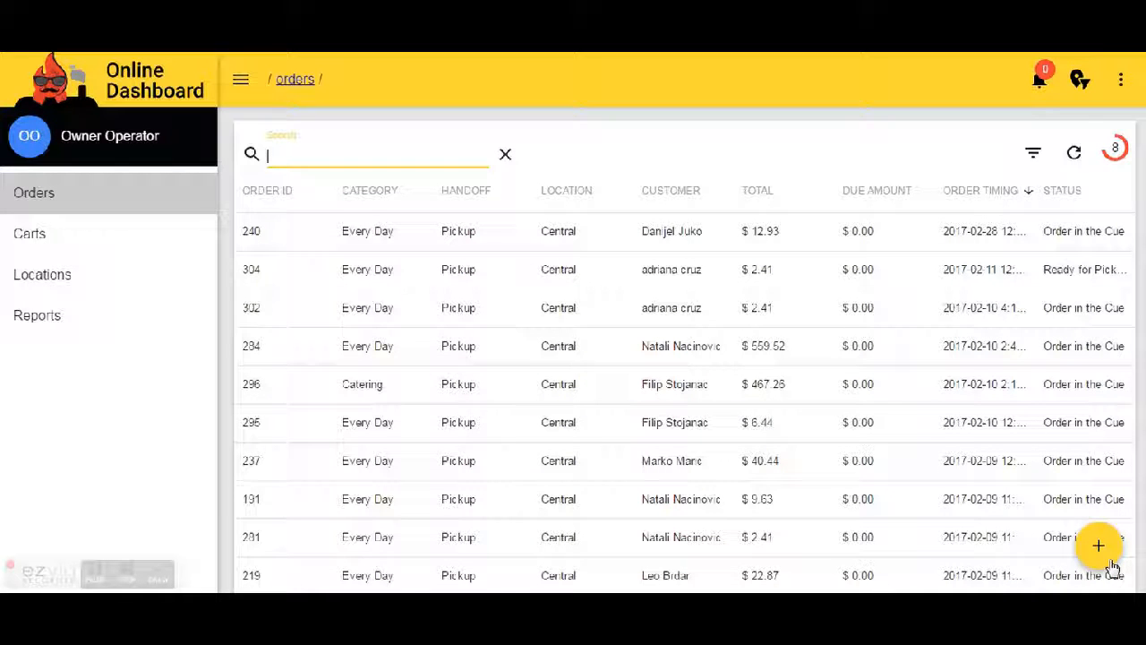
# Start creating a new order and look over the fields of its customer information form.
pyautogui.click(1111, 562)
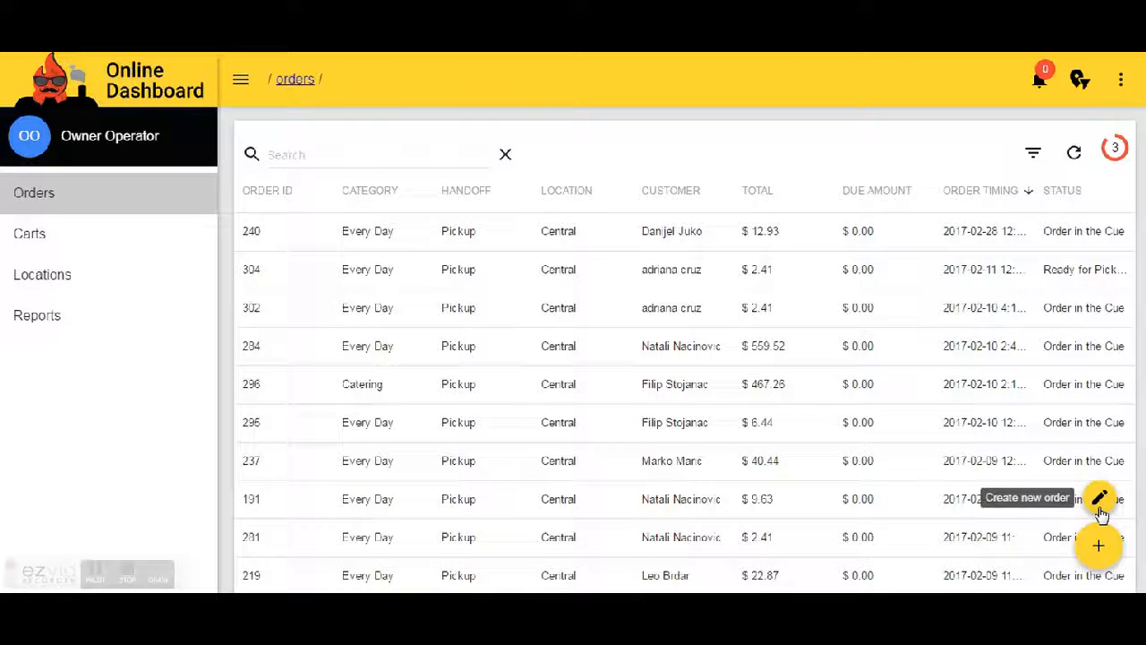
pyautogui.click(1100, 503)
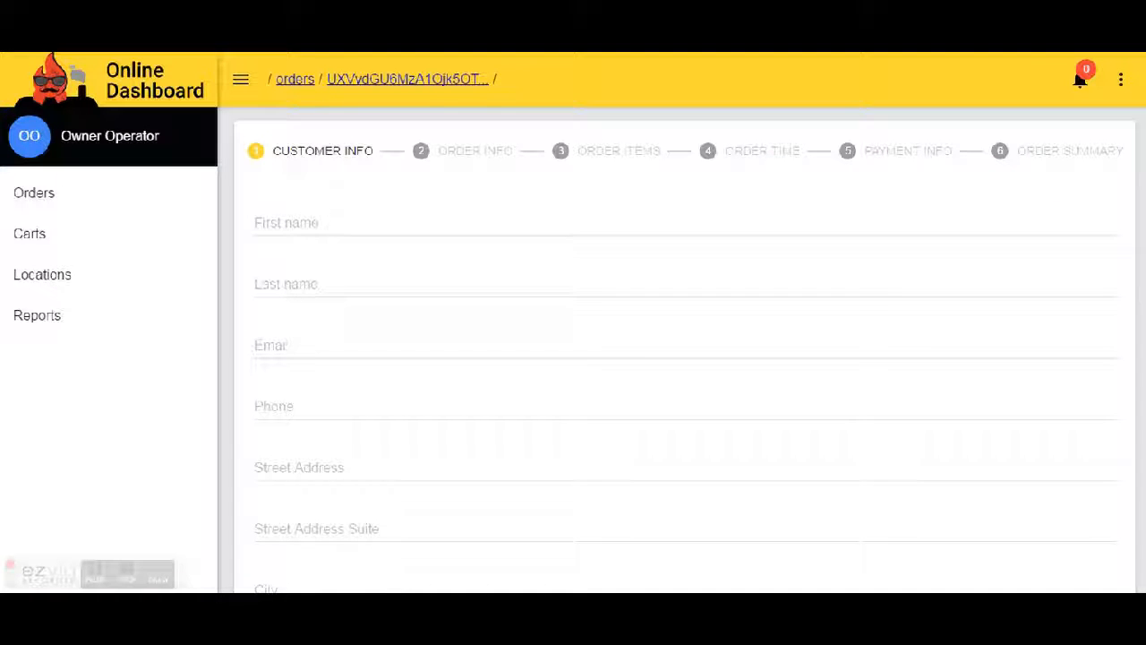
pyautogui.scroll(-3, 686, 358)
pyautogui.scroll(3, 685, 359)
# Return to the orders list and open the summary of the first order.
pyautogui.click(51, 210)
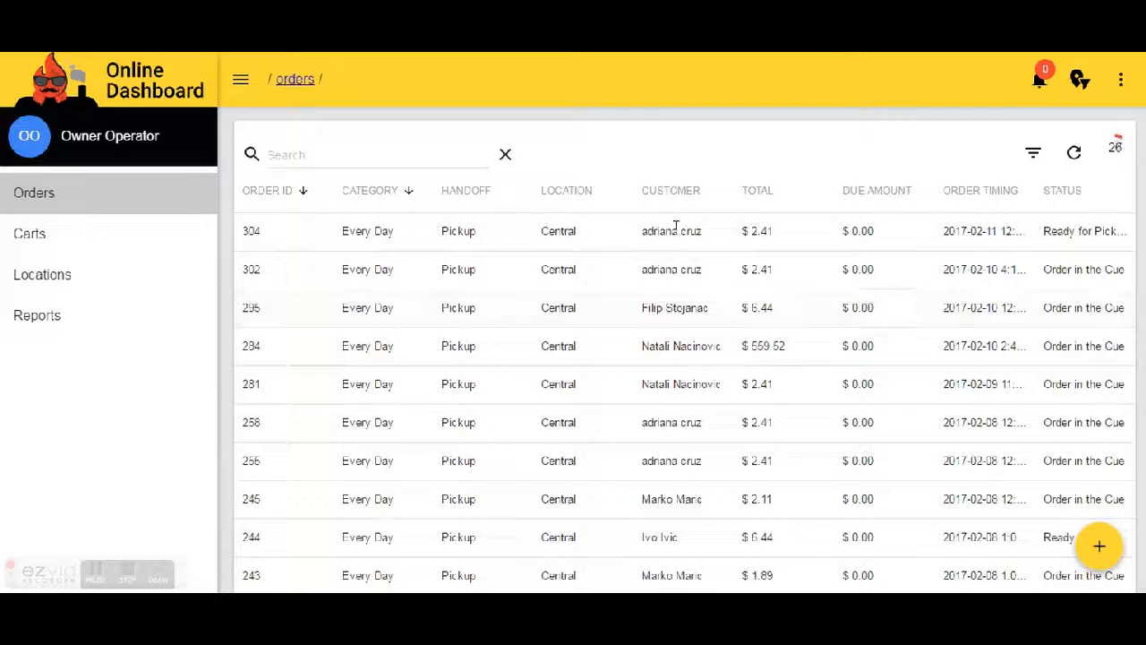
pyautogui.click(609, 242)
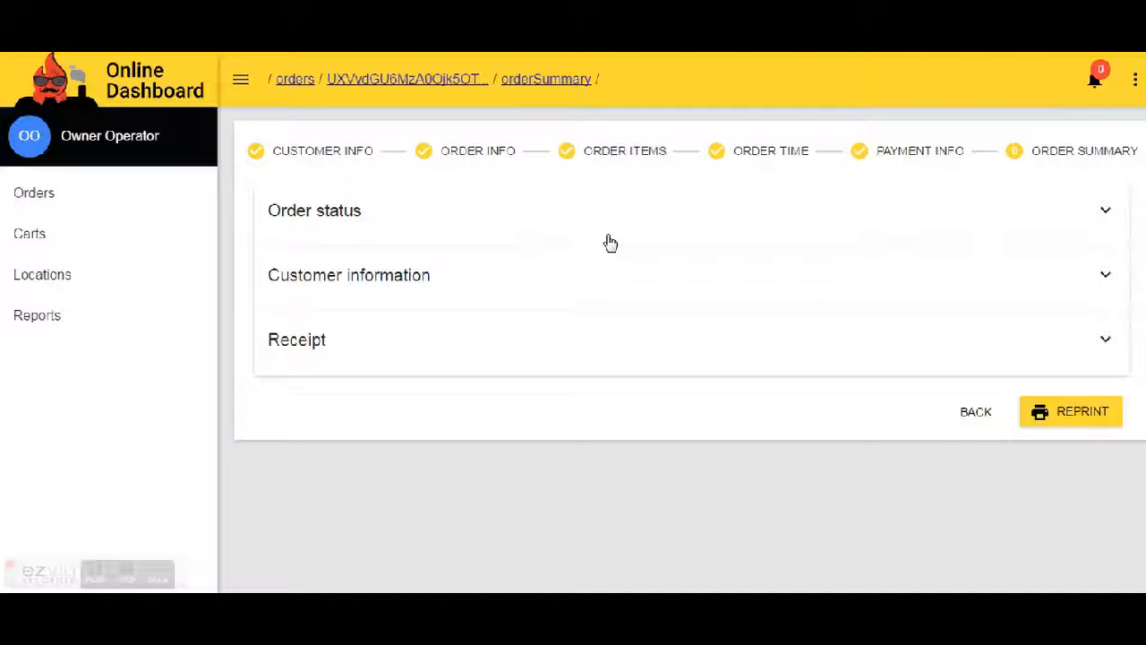
# Expand the order status and customer information sections of the order summary and review their details.
pyautogui.click(343, 224)
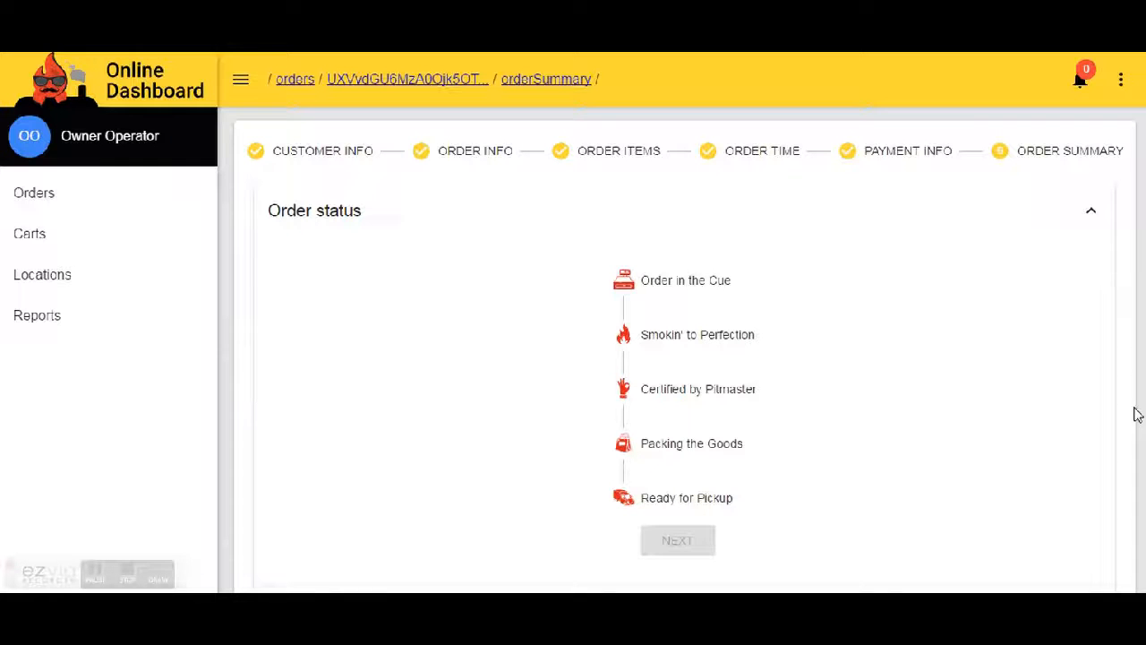
pyautogui.scroll(-2, 681, 359)
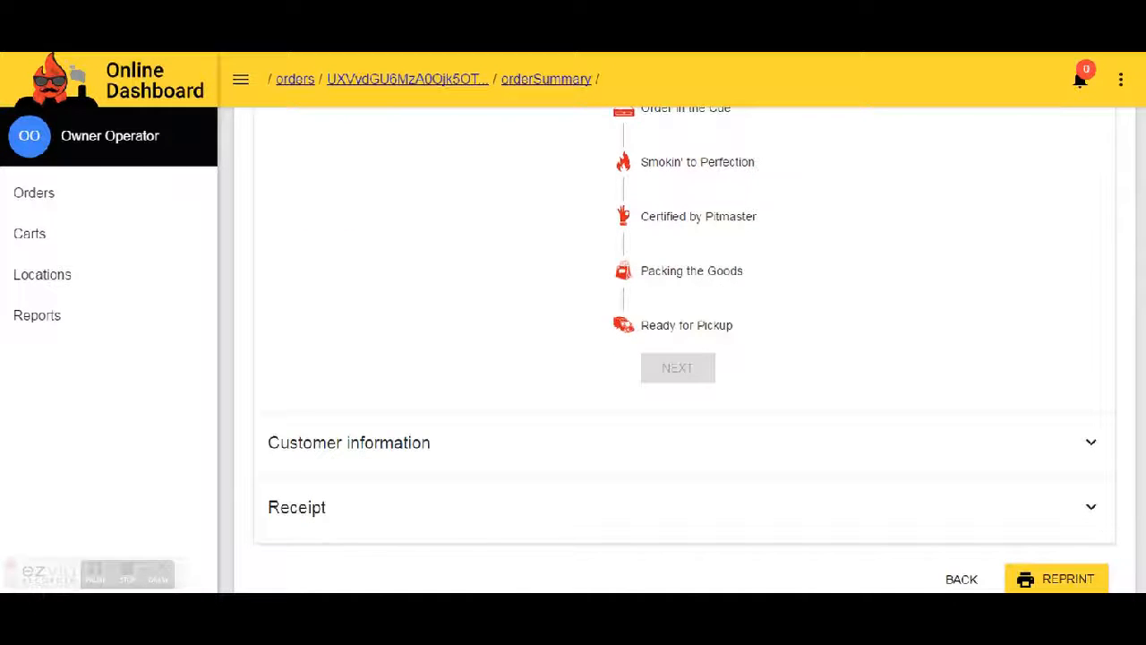
pyautogui.click(422, 464)
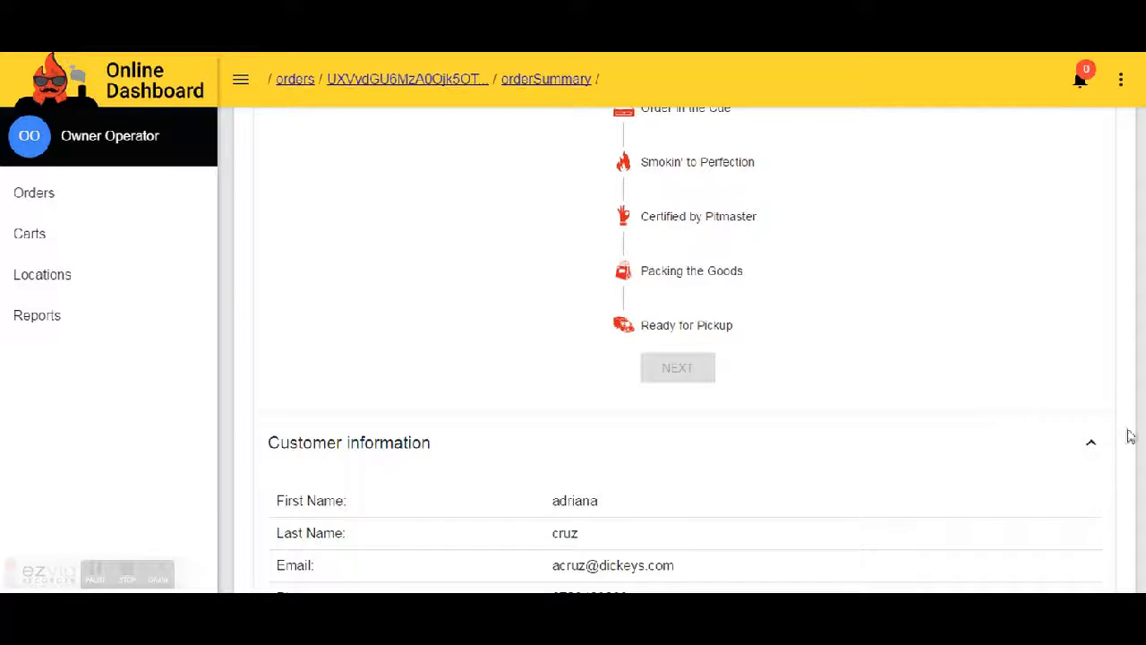
pyautogui.scroll(-1, 1130, 435)
pyautogui.scroll(-1, 685, 352)
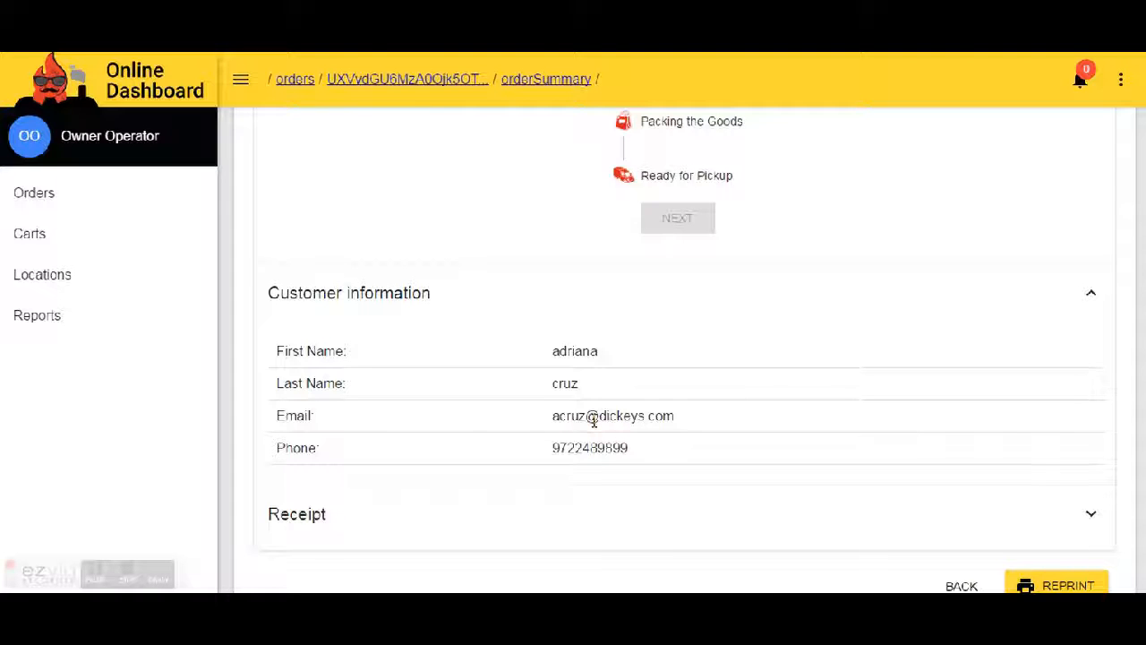
# Expand the receipt section of the order summary and review its items and price totals.
pyautogui.click(445, 526)
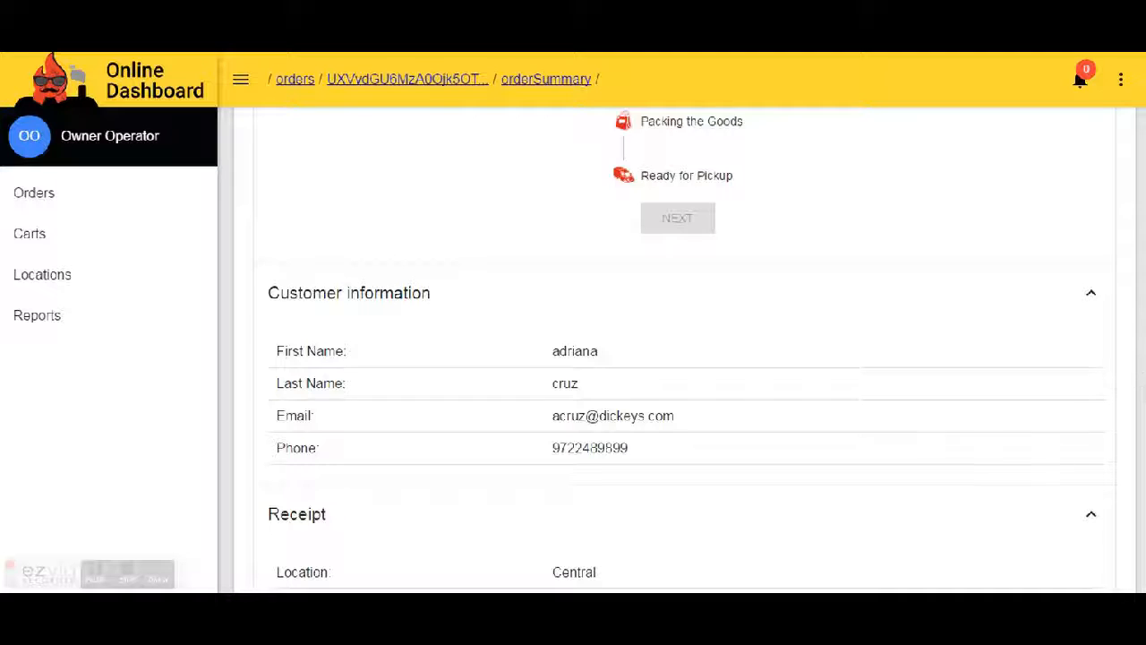
pyautogui.scroll(-4, 680, 350)
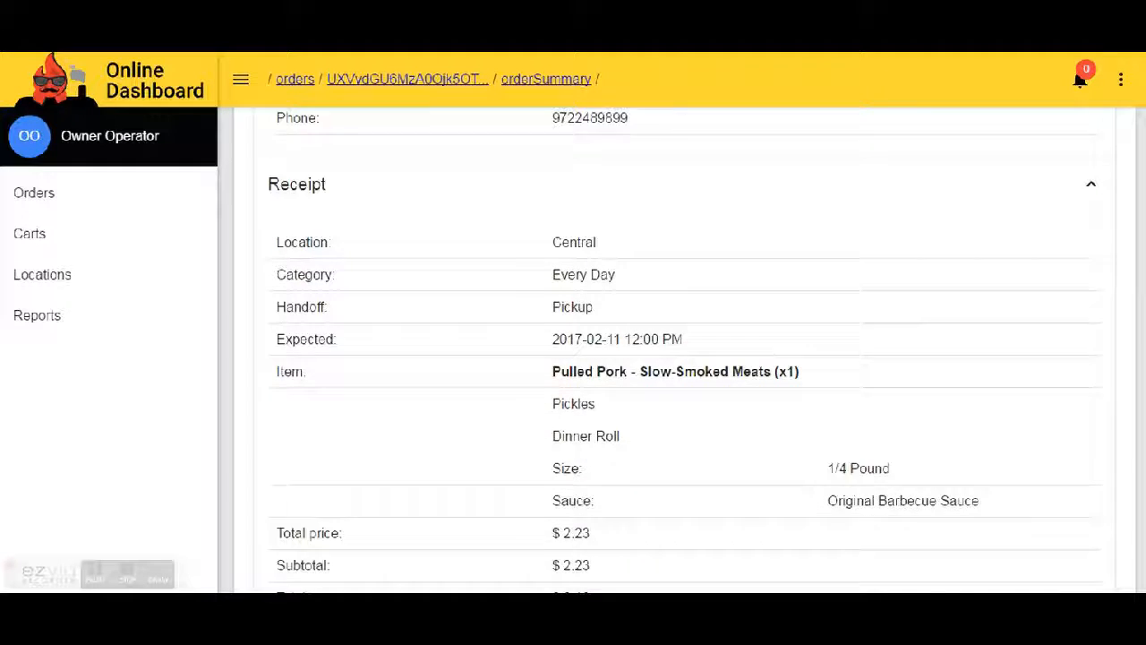
pyautogui.scroll(-1, 788, 331)
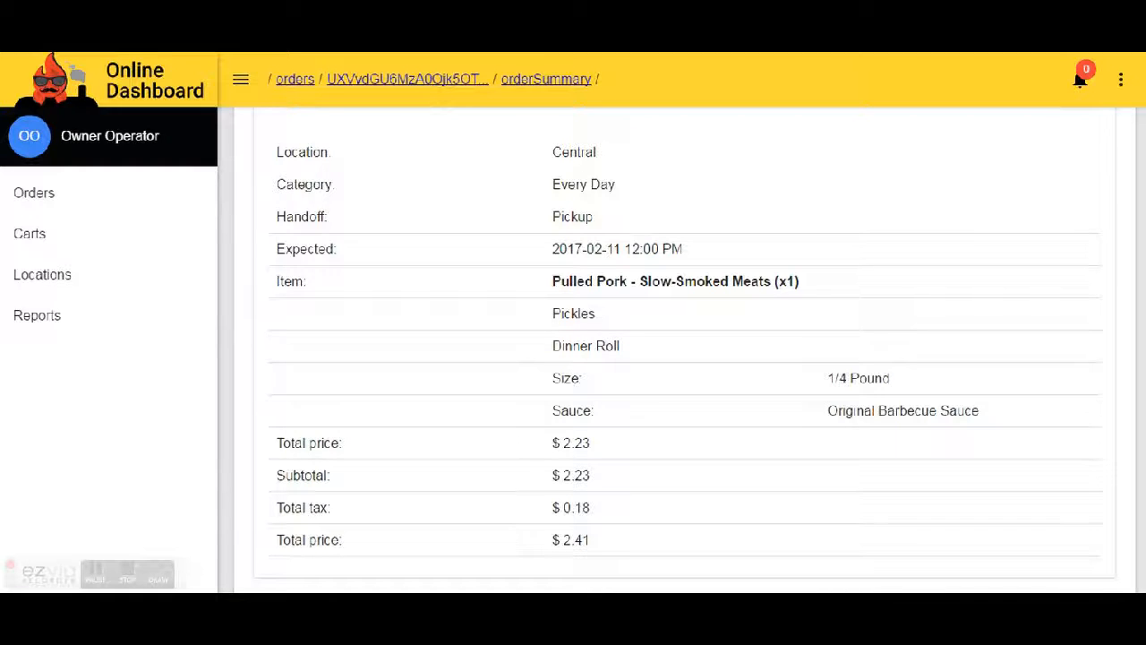
pyautogui.scroll(-1, 1142, 457)
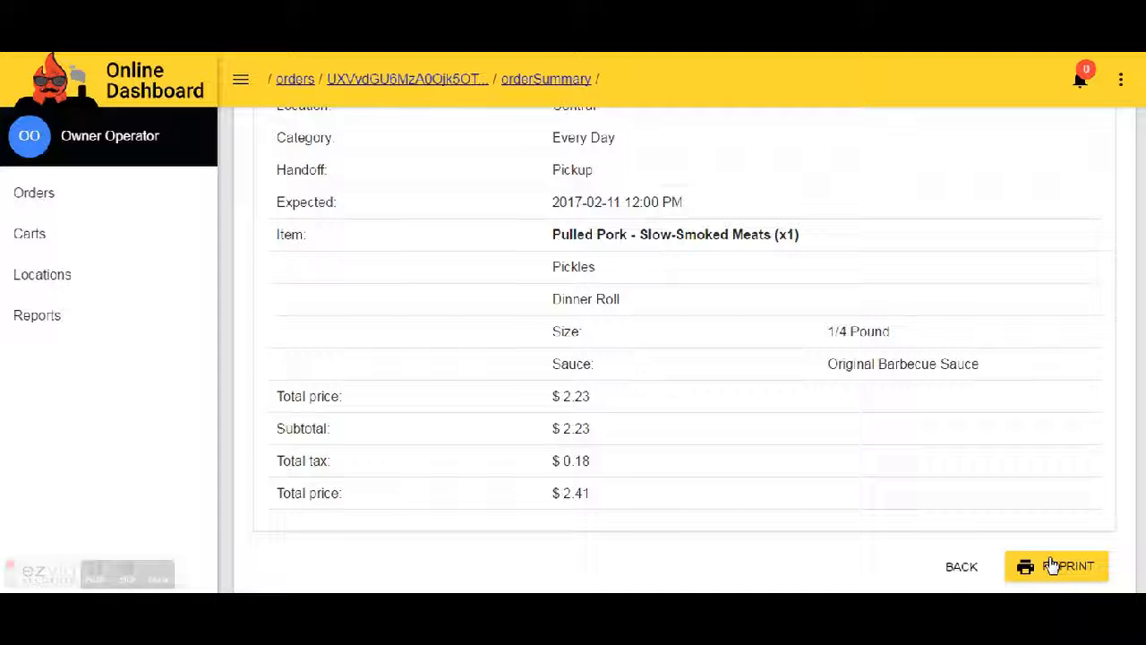
# Go back to the order's payment info, start a refund of the Visa payment with the reason Duplicate, and cancel it.
pyautogui.click(975, 581)
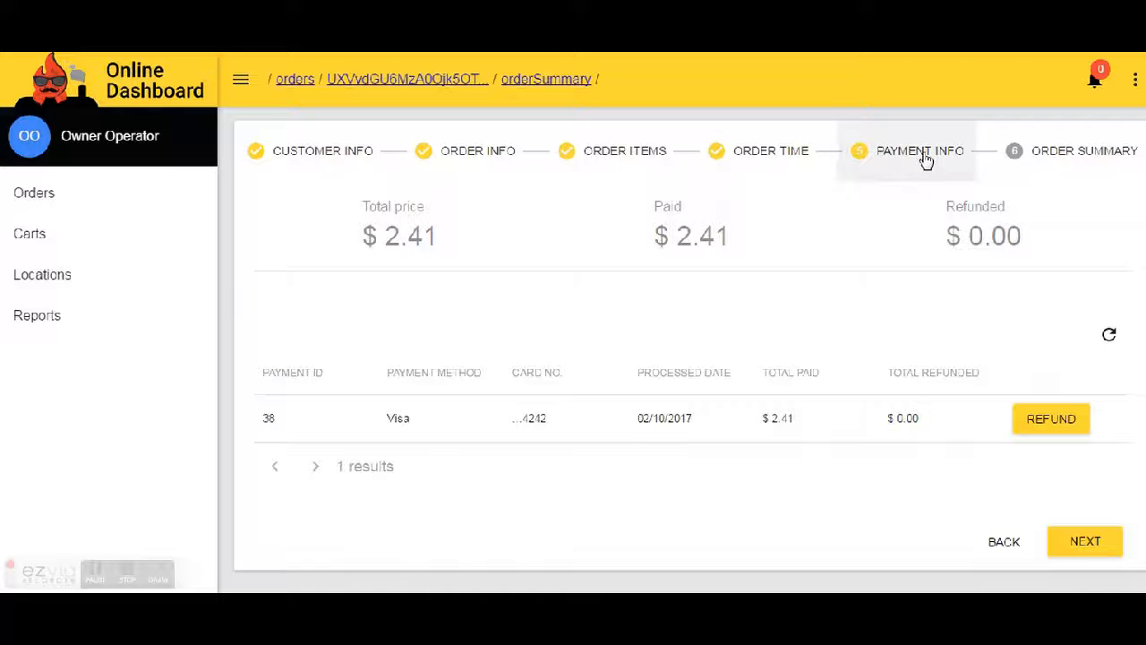
pyautogui.click(1052, 421)
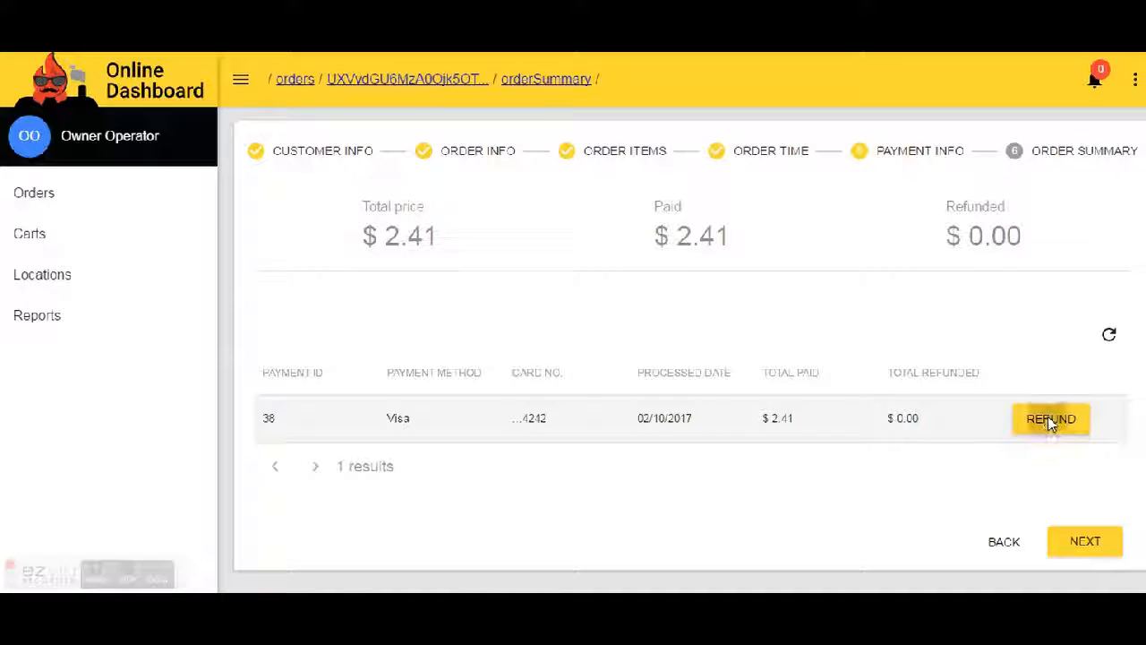
pyautogui.click(400, 310)
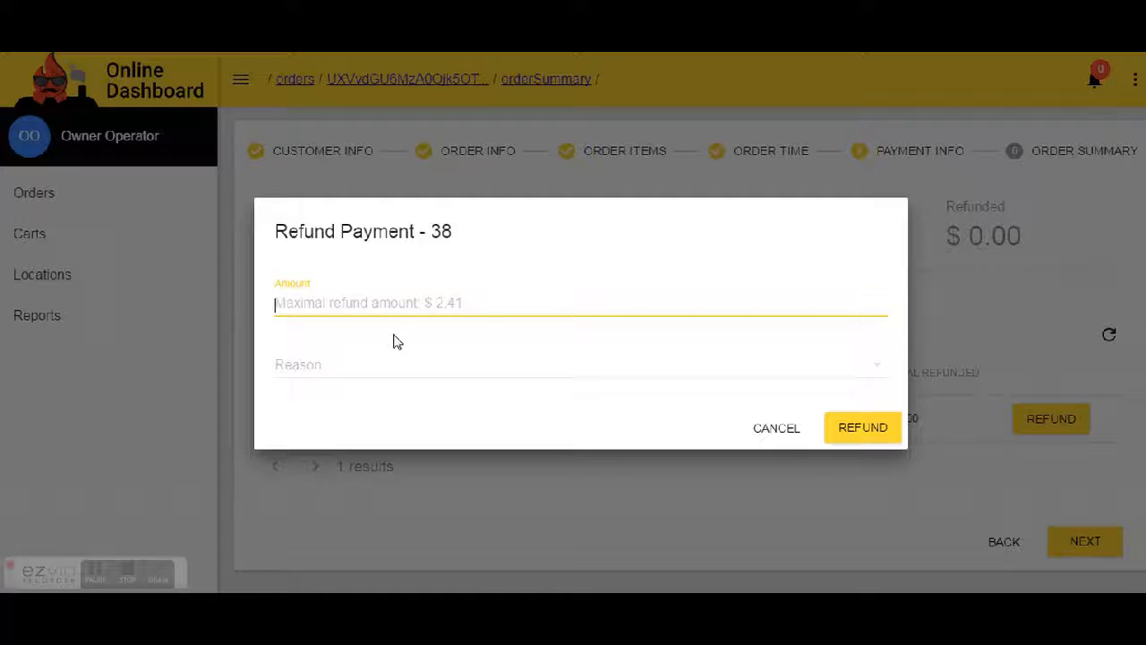
pyautogui.click(353, 365)
pyautogui.click(320, 412)
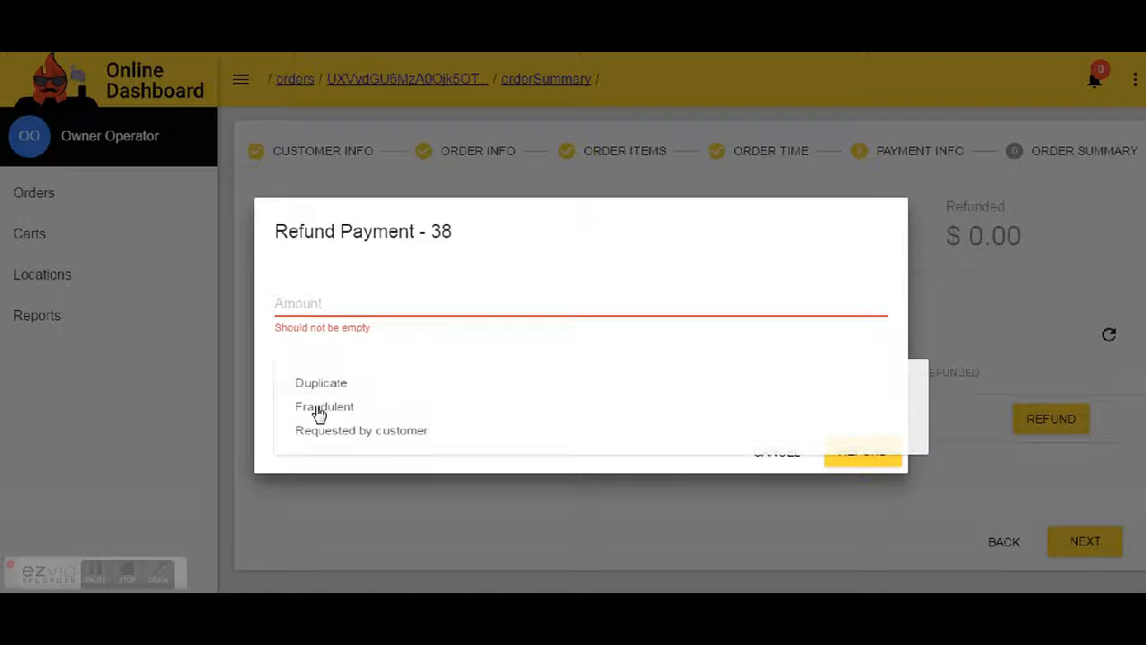
pyautogui.click(361, 396)
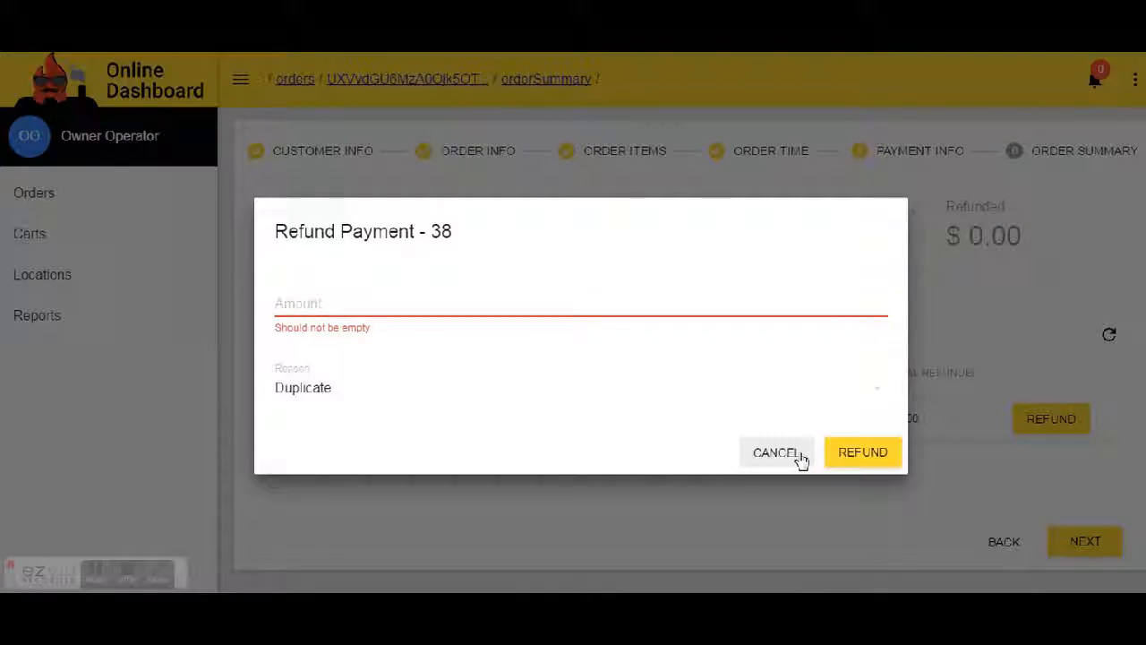
pyautogui.click(800, 457)
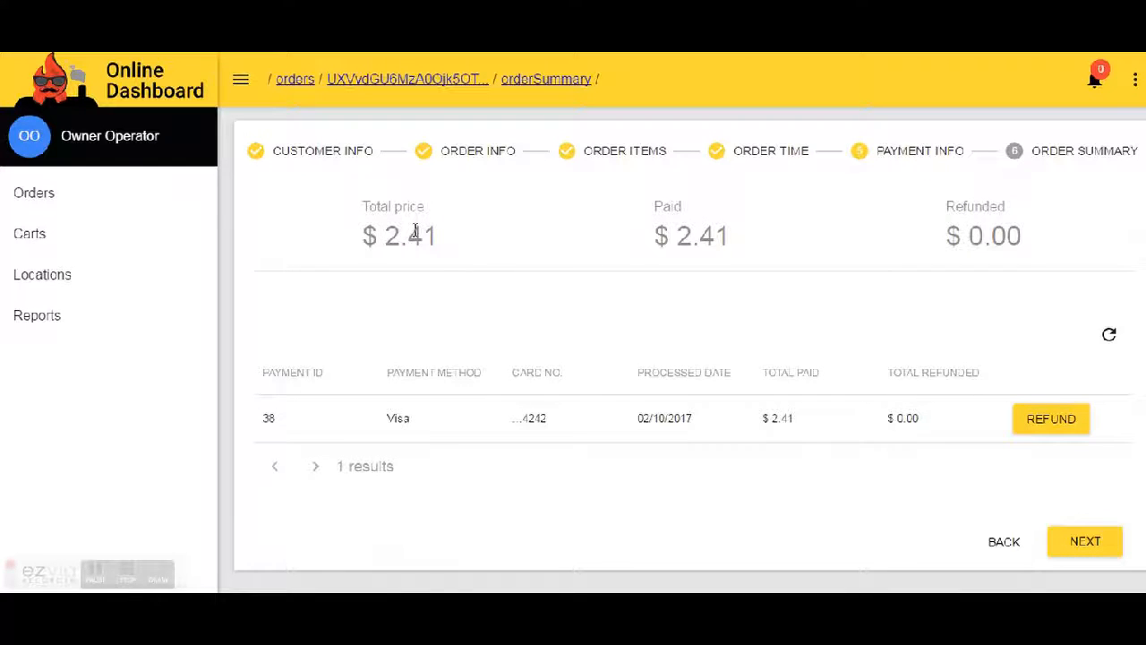
# Leave the order's payment info and return to the full orders list.
pyautogui.click(39, 190)
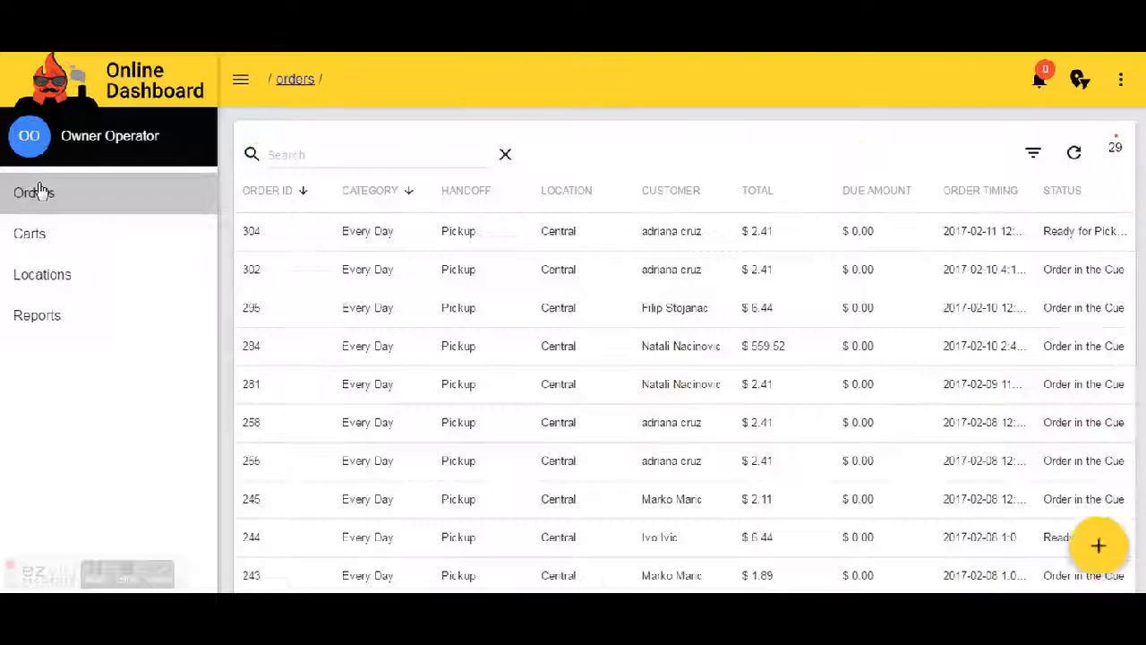